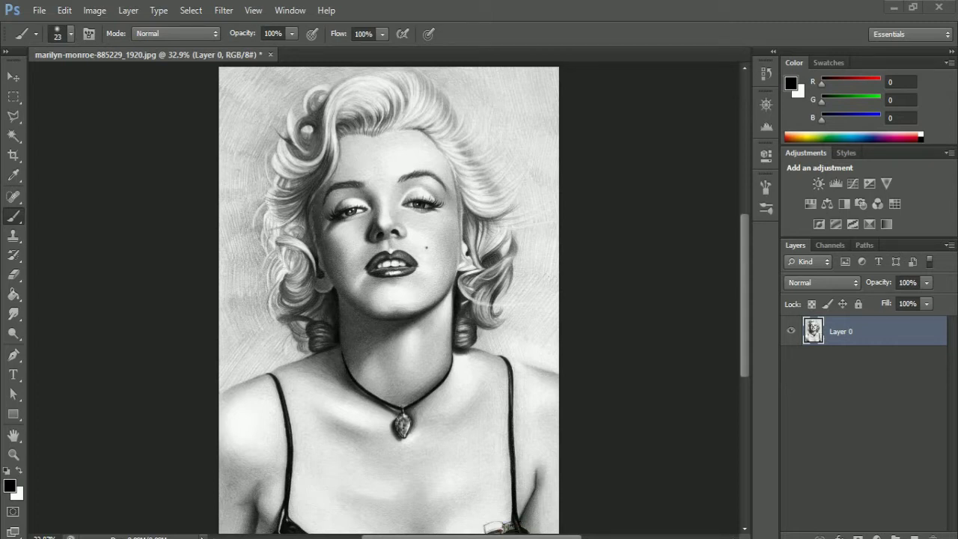
Step: Create the Alpha 1 channel with the RGB composite visible beneath it, and select the Pencil Tool
click(827, 245)
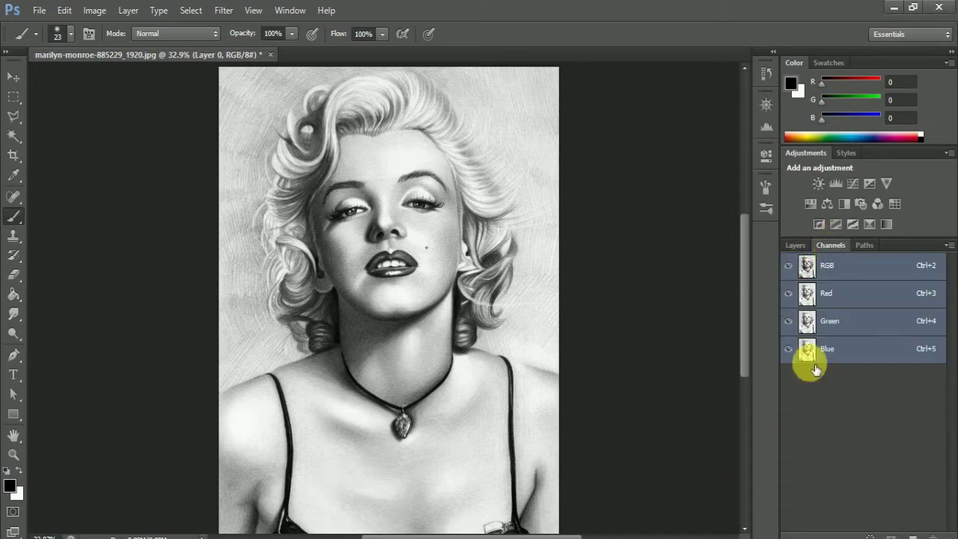
click(914, 536)
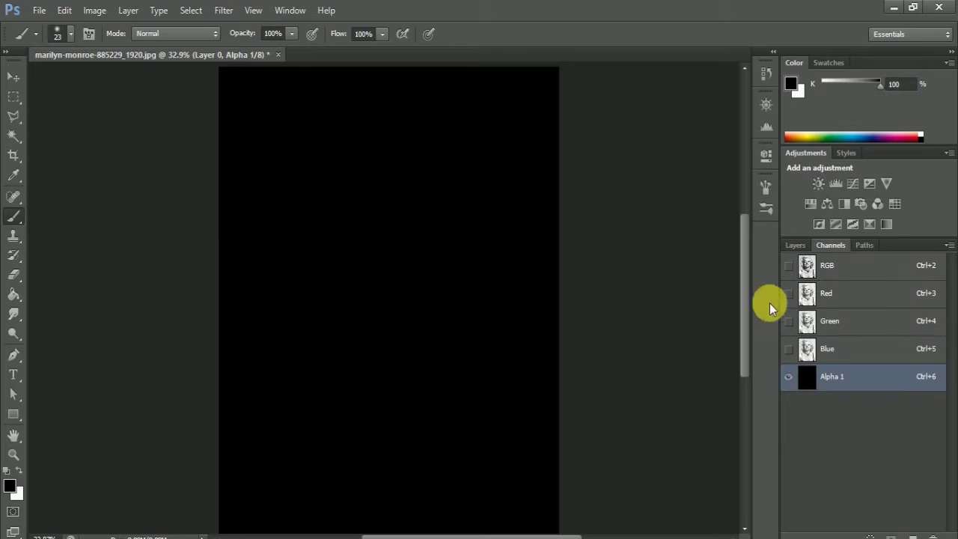
click(793, 267)
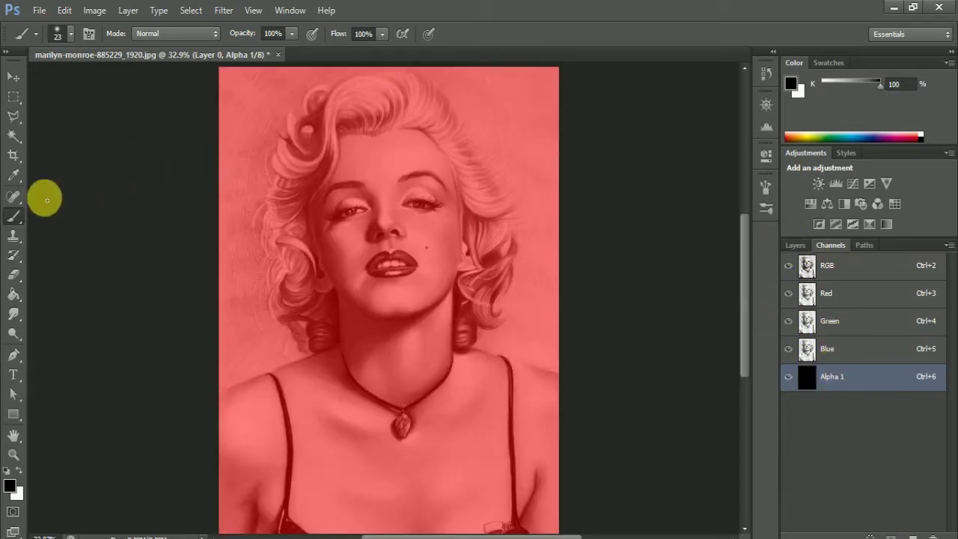
right_click(14, 218)
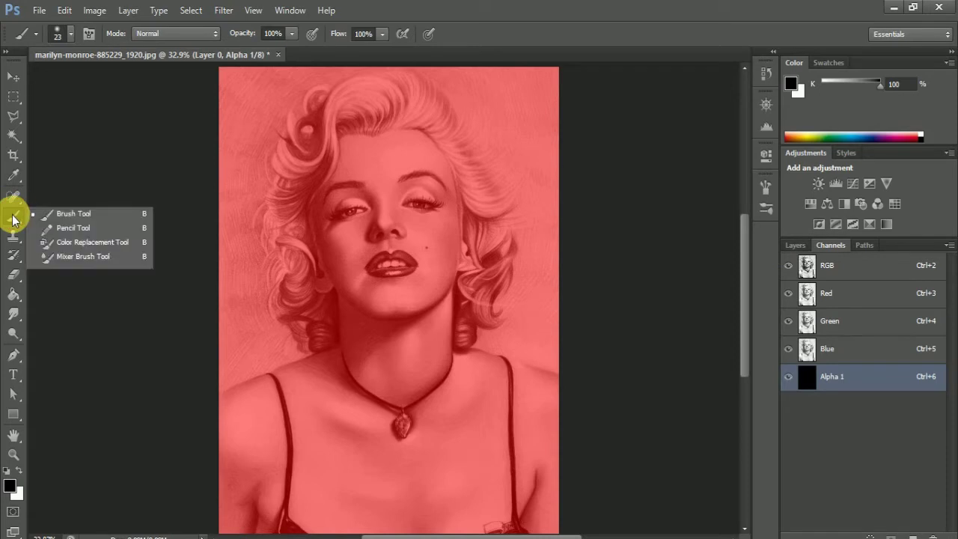
click(60, 229)
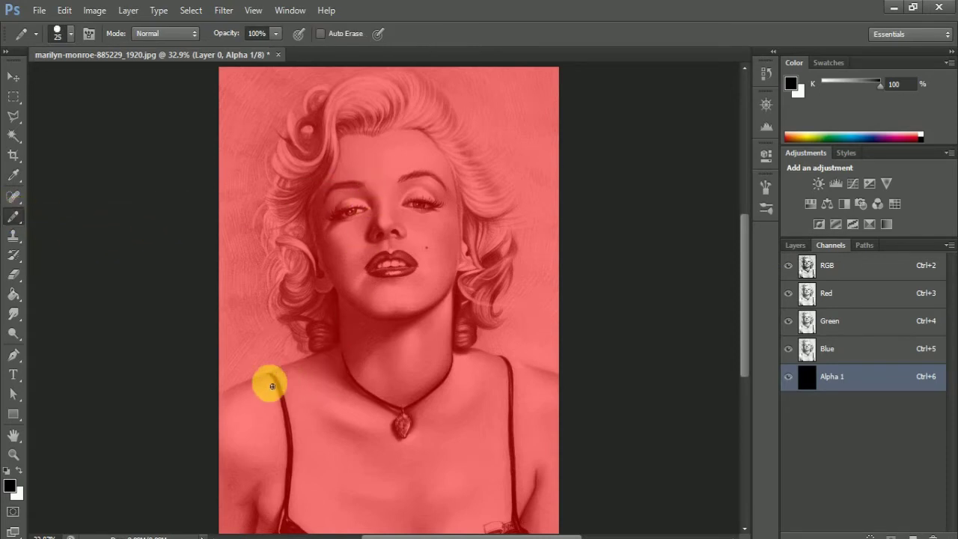
Step: Zoom in on the left shoulder and trace its strap and bottom edge in white
key(z)
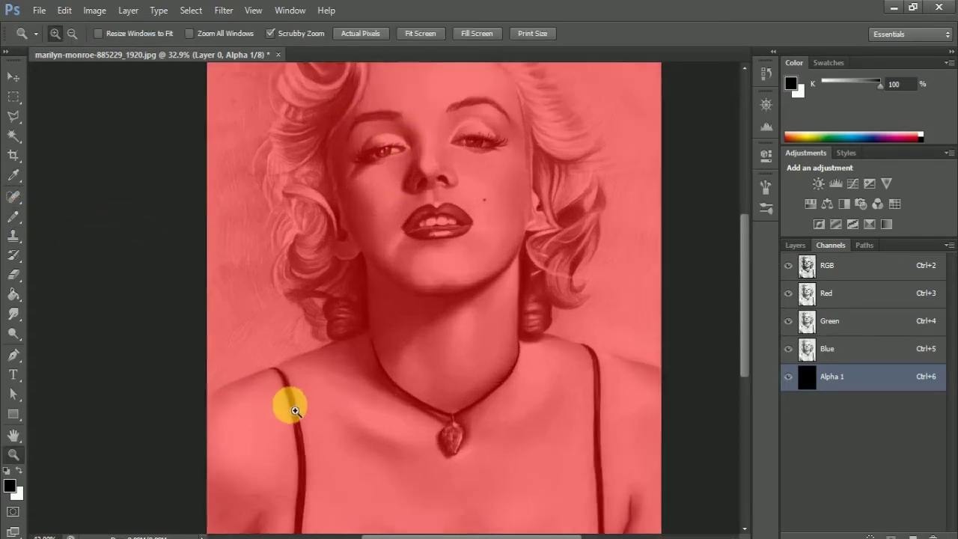
drag(253, 391, 328, 422)
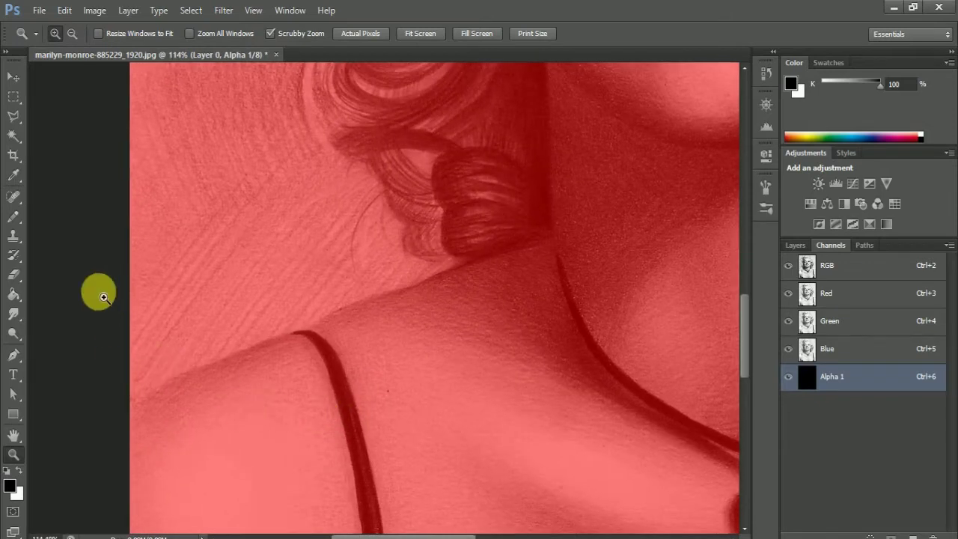
click(11, 221)
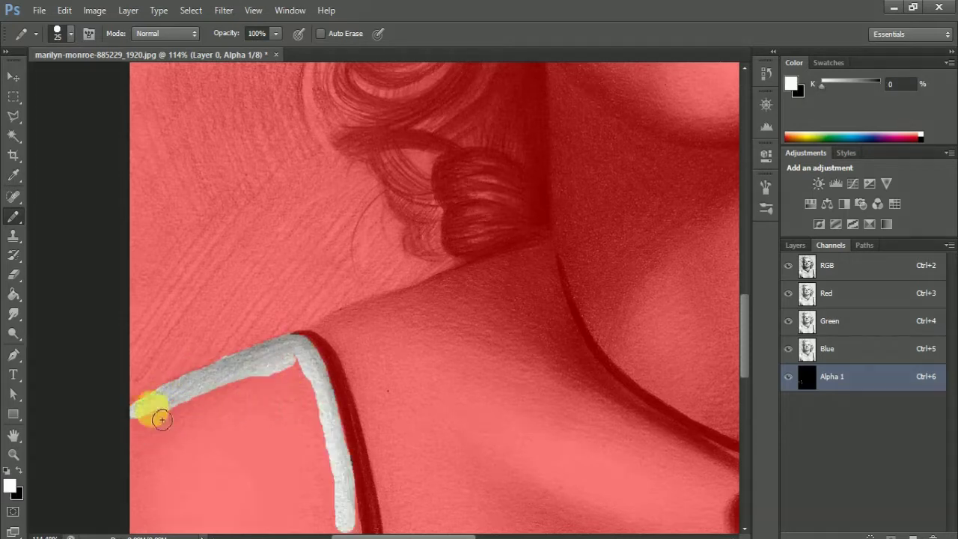
drag(194, 392, 310, 375)
scroll(310, 374, down, 5)
drag(352, 207, 365, 296)
mouse_move(314, 528)
mouse_down()
mouse_move(349, 439)
mouse_move(352, 307)
mouse_up()
drag(745, 374, 745, 408)
mouse_move(281, 453)
mouse_down()
mouse_move(343, 310)
mouse_move(302, 381)
mouse_move(282, 368)
mouse_move(131, 436)
mouse_up()
Step: Fill the outlined left shoulder white with the Paint Bucket, undoing a stray pencil stroke
key(ctrl+minus)
key(ctrl+minus)
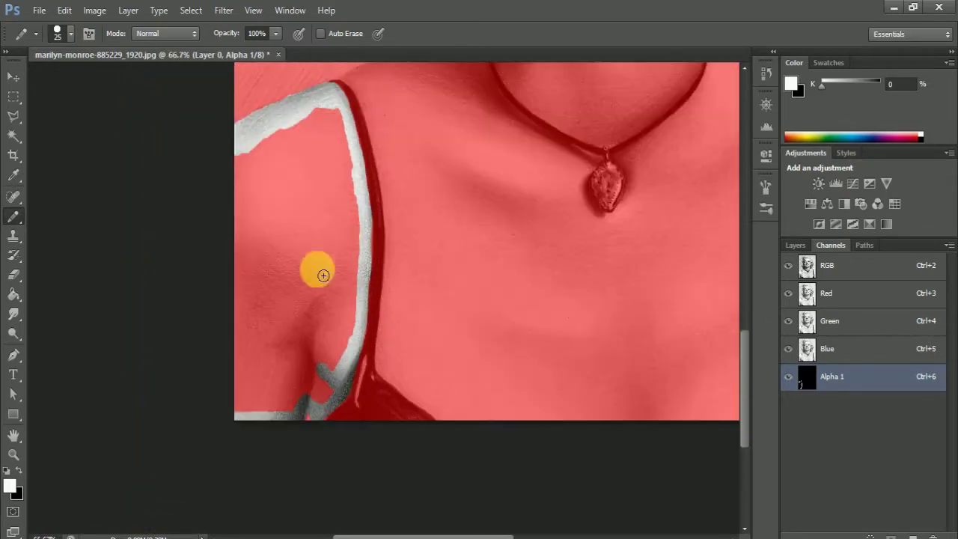
key(g)
click(322, 292)
key(ctrl+plus)
scroll(186, 247, up, 3)
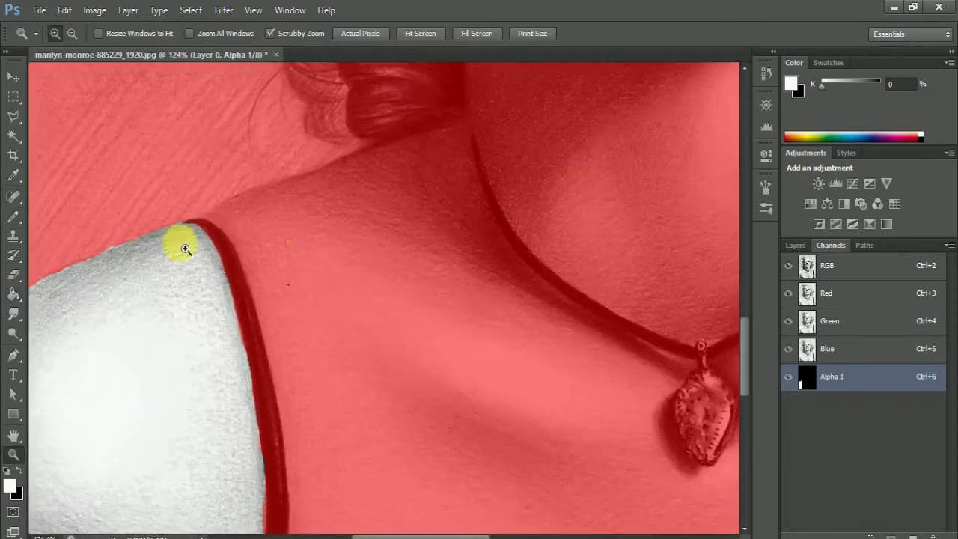
key(b)
mouse_move(308, 212)
mouse_down()
mouse_move(407, 182)
mouse_move(317, 214)
mouse_move(364, 353)
mouse_up()
key(ctrl+z)
Step: Continue the white outline along the strap edge and around the strap buckle
drag(334, 248, 367, 376)
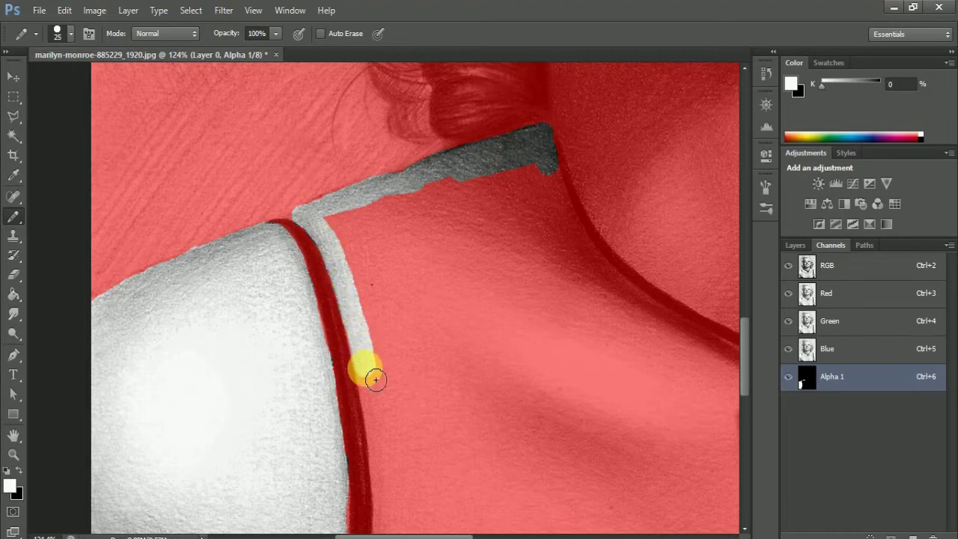
scroll(711, 346, down, 5)
drag(373, 170, 378, 363)
scroll(384, 285, down, 2)
mouse_move(384, 284)
mouse_down()
mouse_move(380, 385)
mouse_move(449, 441)
mouse_move(488, 522)
mouse_move(283, 477)
mouse_move(498, 531)
mouse_up()
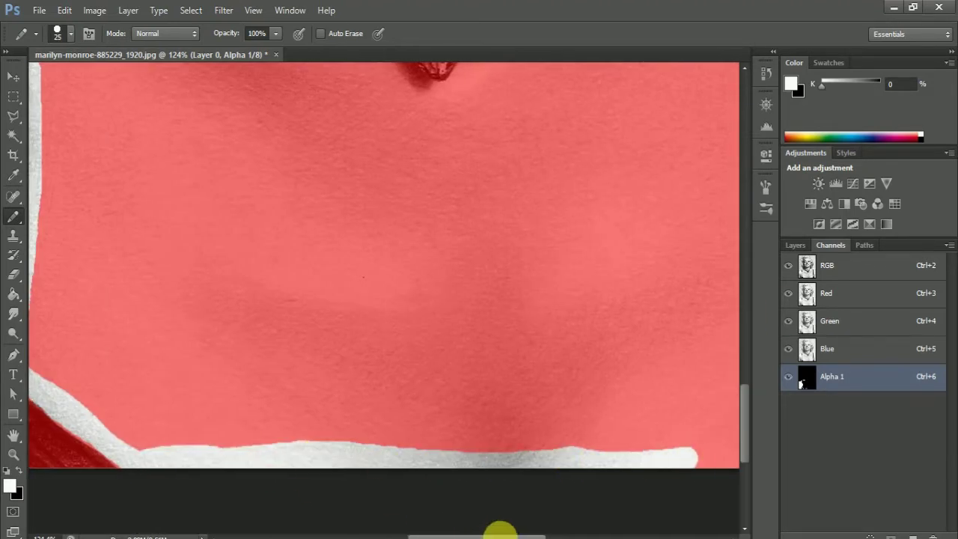
scroll(498, 531, right, 5)
mouse_move(457, 449)
mouse_down()
mouse_move(460, 423)
mouse_move(487, 391)
mouse_move(551, 392)
mouse_up()
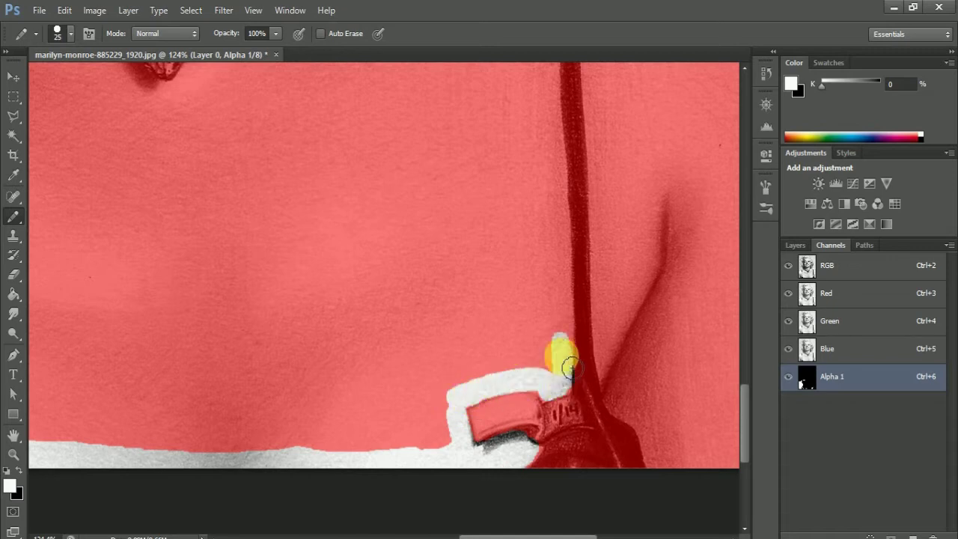
Step: Trace white from the strap top to the neck, down to the pendant and around it
scroll(569, 368, up, 2)
drag(552, 156, 563, 441)
scroll(530, 188, up, 6)
mouse_move(518, 135)
mouse_down()
mouse_move(560, 264)
mouse_move(556, 421)
mouse_up()
mouse_move(400, 121)
mouse_down()
mouse_move(455, 128)
mouse_move(364, 111)
mouse_up()
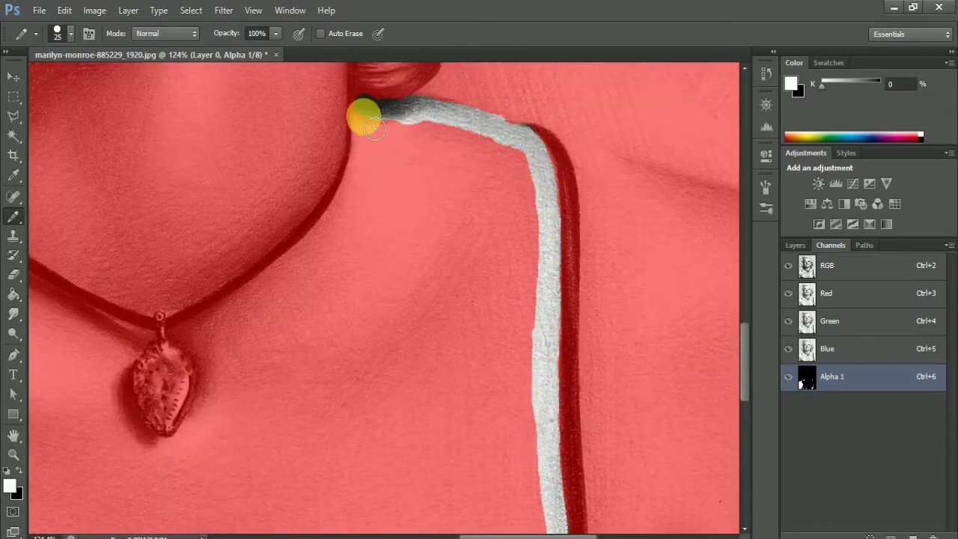
mouse_move(203, 327)
mouse_down()
mouse_move(365, 188)
mouse_move(135, 427)
mouse_move(120, 336)
mouse_up()
scroll(257, 191, left, 5)
drag(257, 191, 357, 302)
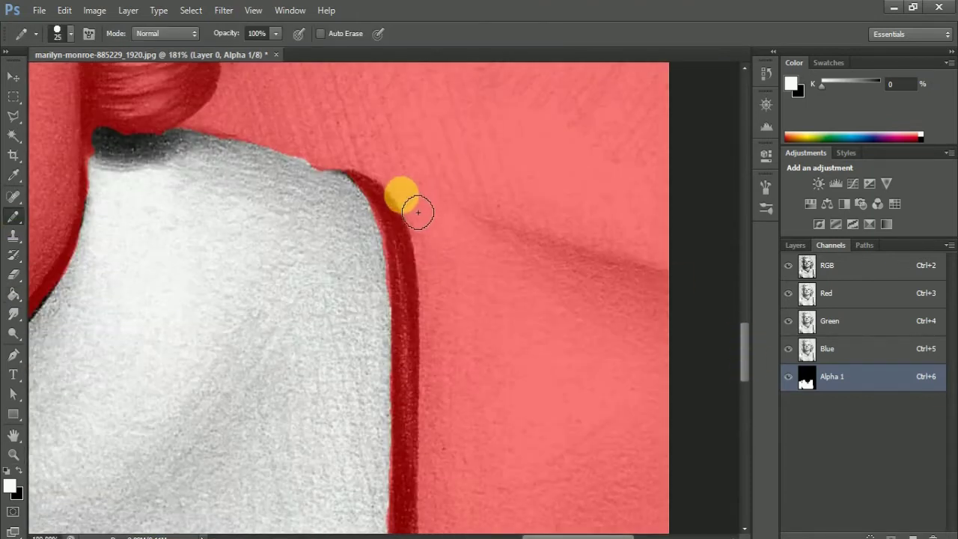
Step: Touch up the white mask along the right shoulder beside the strap
mouse_move(406, 203)
mouse_down()
mouse_move(454, 295)
mouse_move(450, 492)
mouse_move(589, 284)
mouse_up()
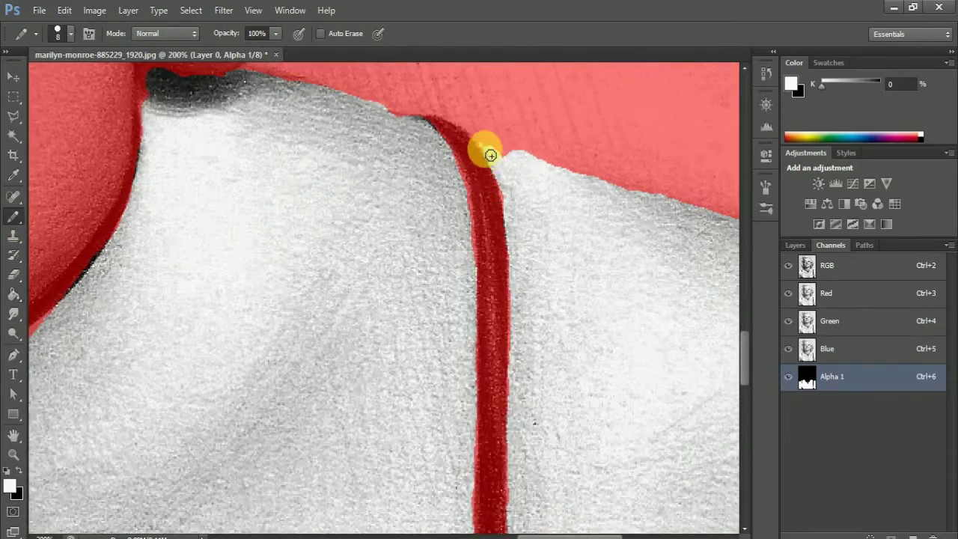
scroll(426, 524, left, 10)
scroll(289, 267, left, 1)
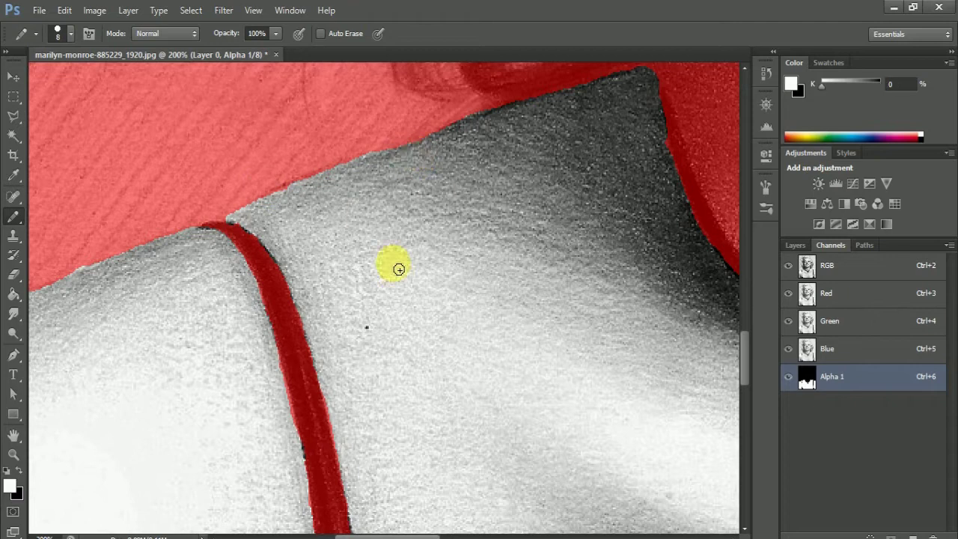
scroll(517, 533, up, 3)
scroll(616, 265, up, 2)
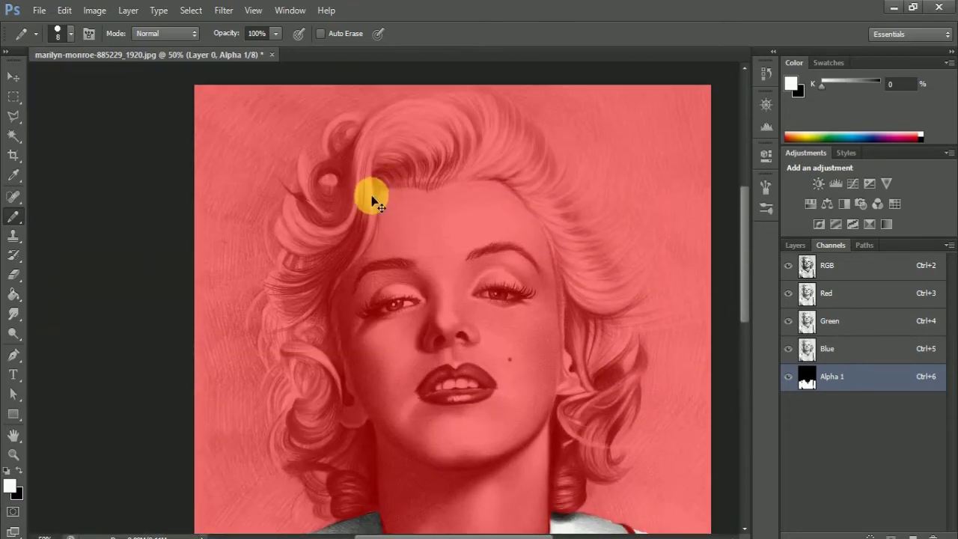
Step: Switch from the Pencil to the soft-edged Brush Tool
scroll(369, 197, up, 3)
scroll(62, 301, up, 10)
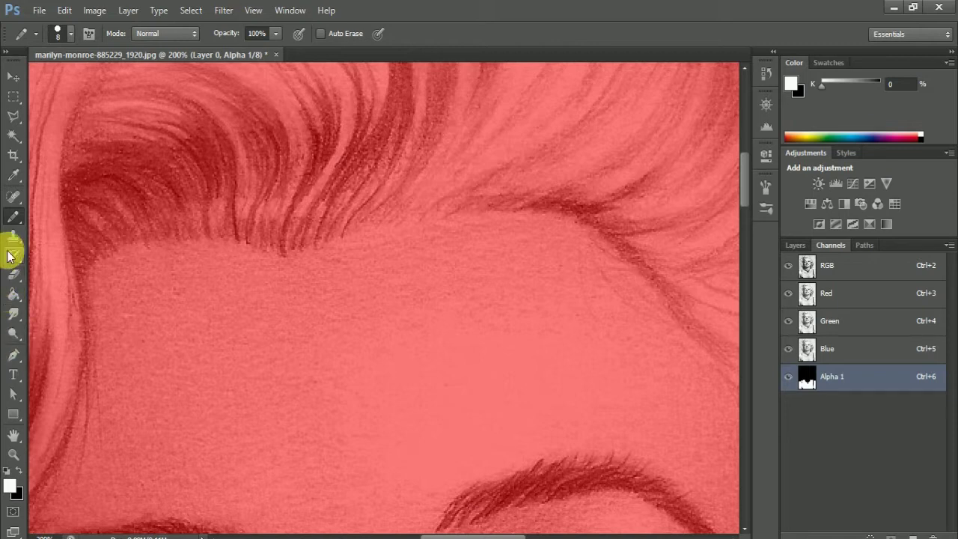
right_click(12, 219)
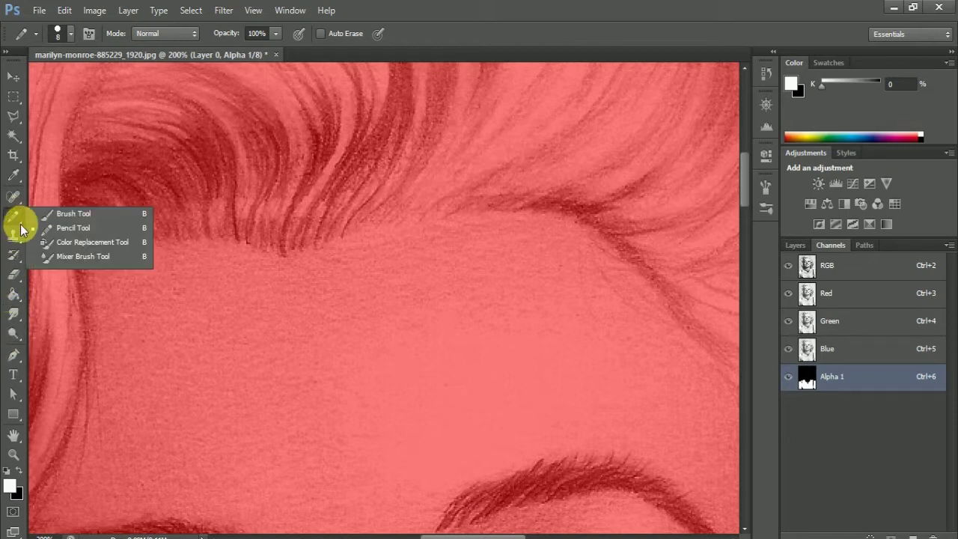
click(69, 215)
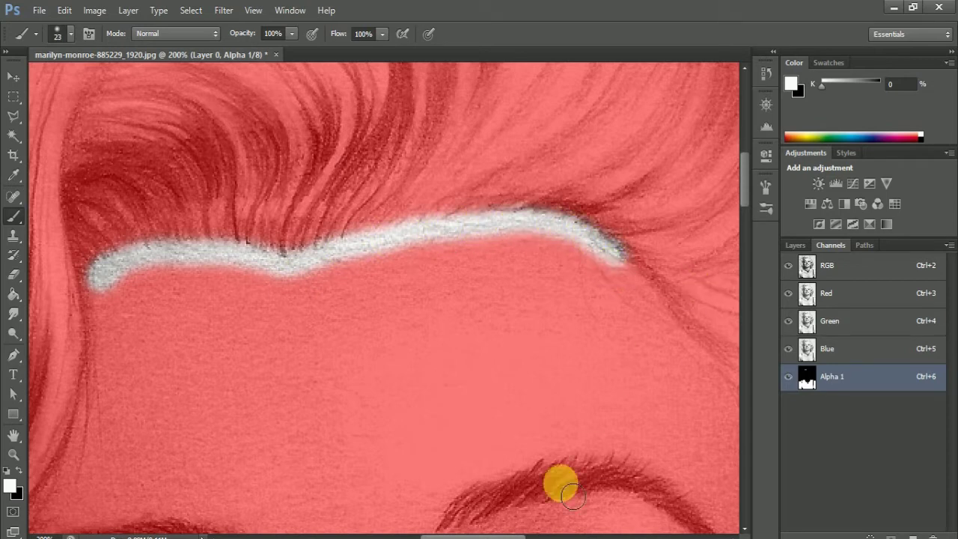
Step: Paint white along the forehead hairline and down the face edges, shrinking the brush
scroll(505, 531, right, 5)
scroll(535, 524, right, 5)
scroll(753, 208, down, 5)
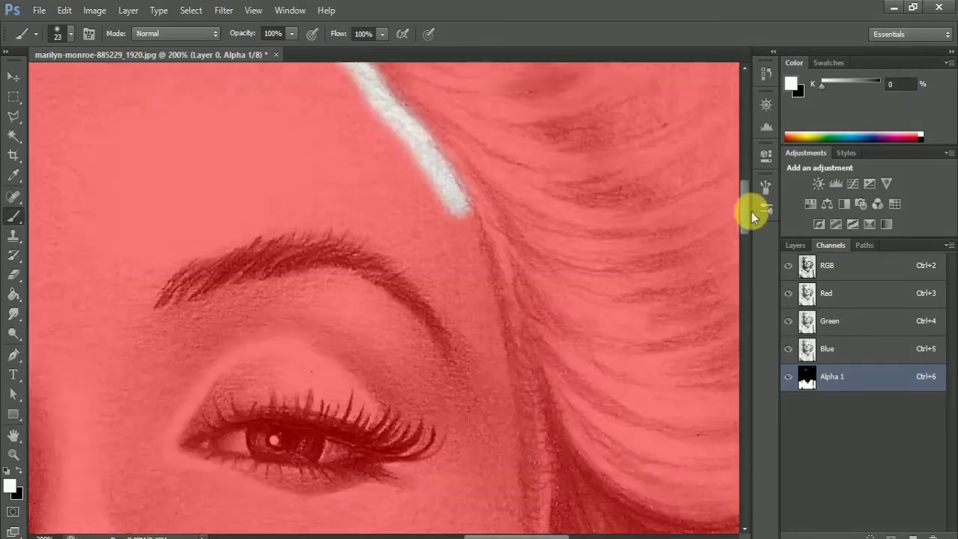
scroll(550, 318, down, 5)
scroll(551, 319, up, 2)
scroll(544, 299, down, 5)
drag(605, 310, 539, 289)
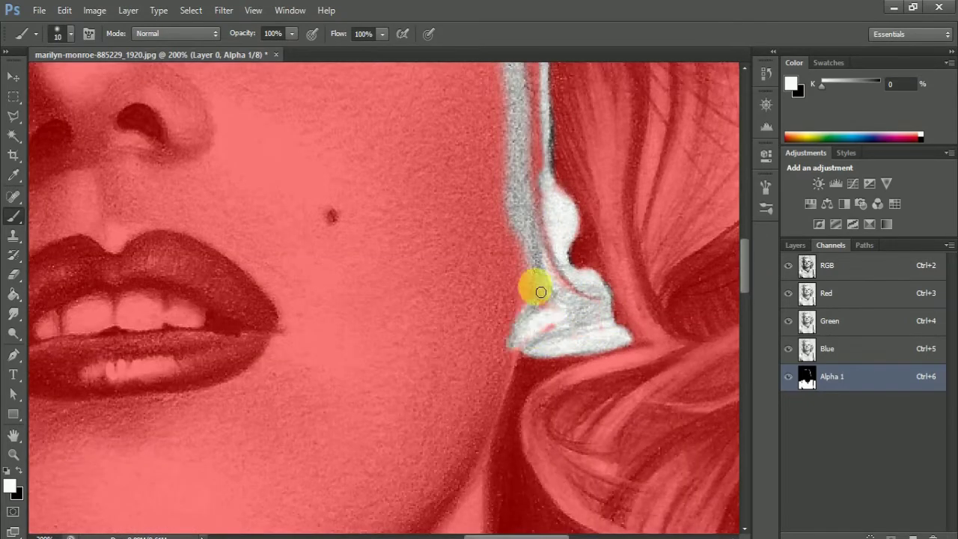
scroll(539, 289, down, 4)
key(bracketleft)
key(bracketleft)
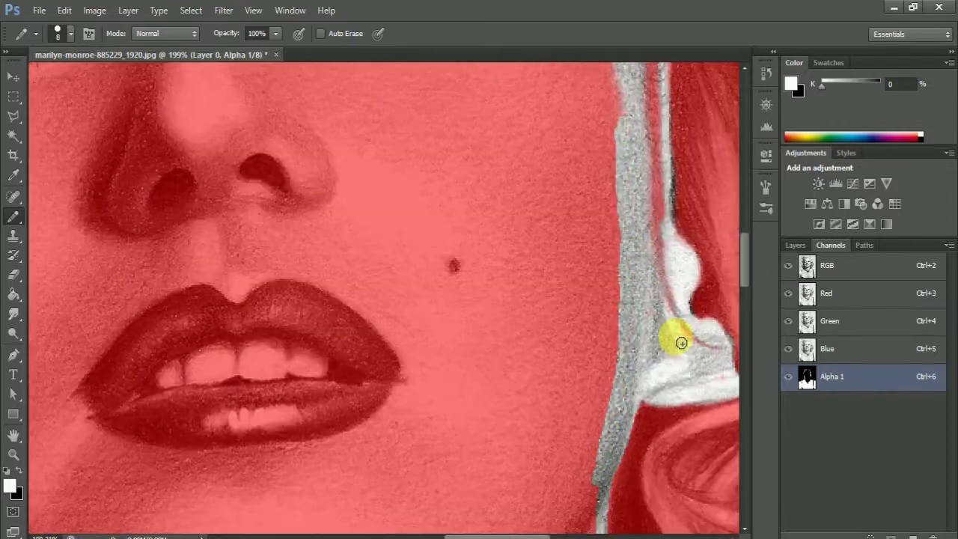
right_click(418, 241)
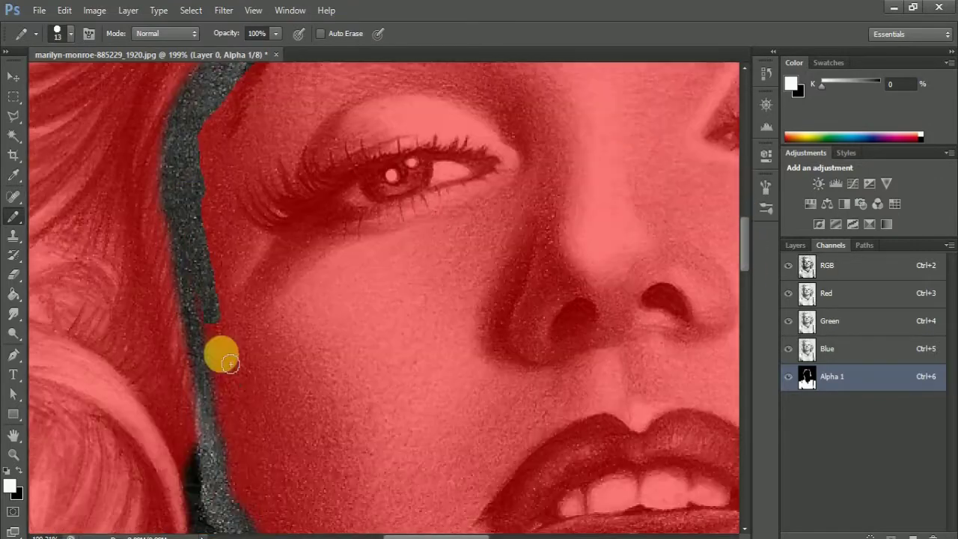
Step: Zoom out to view the whole masked portrait and add an empty Alpha 2 channel
key(ctrl+minus)
key(ctrl+minus)
key(ctrl+minus)
scroll(702, 316, up, 1)
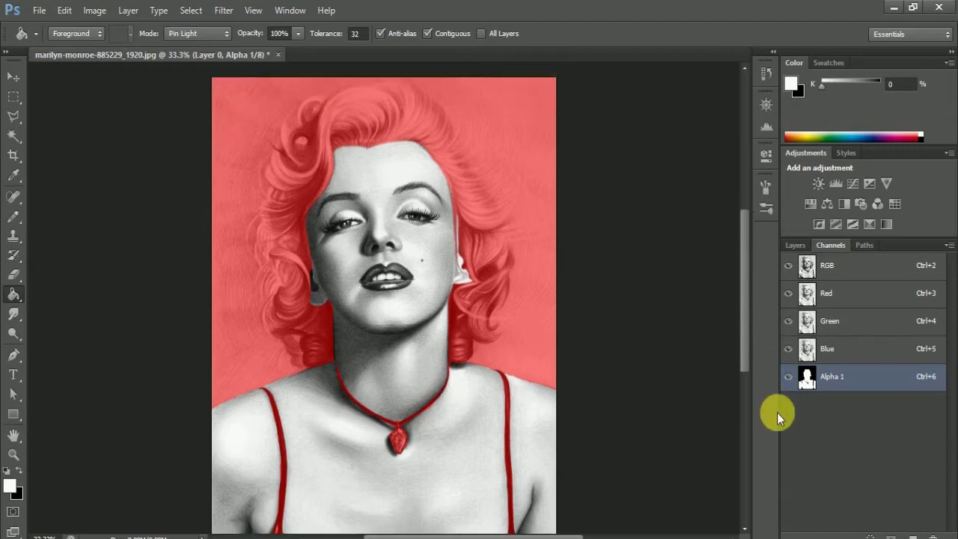
scroll(756, 383, up, 3)
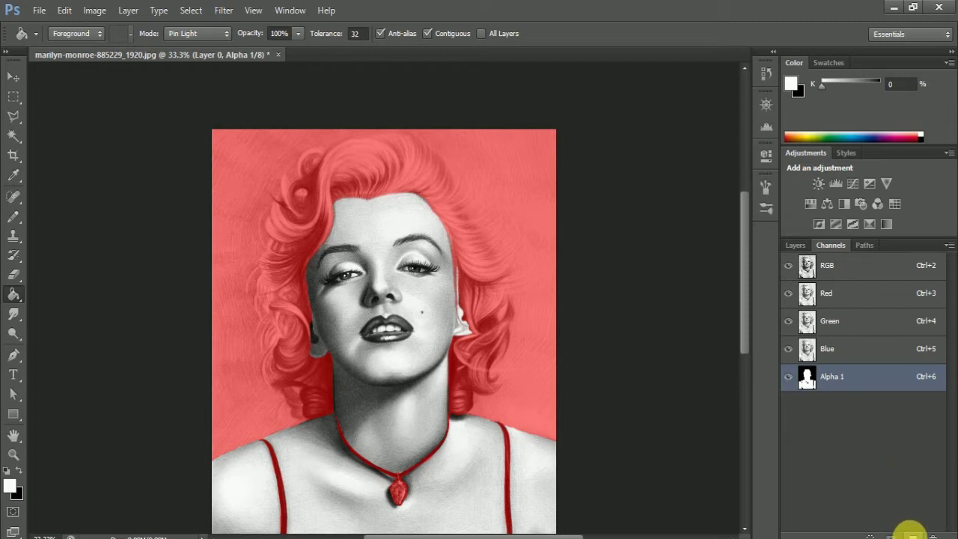
click(913, 533)
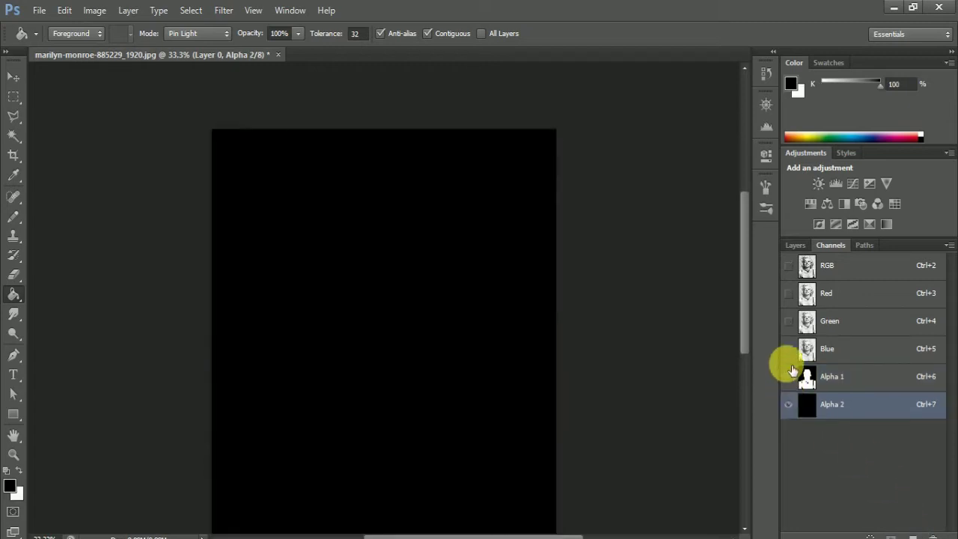
Step: Show the portrait under Alpha 2 and paint white hair outlines, shrinking the brush to 11 px
click(788, 265)
key(z)
drag(374, 218, 439, 218)
key(b)
key(x)
mouse_move(300, 149)
mouse_down()
mouse_move(125, 314)
mouse_move(244, 215)
mouse_up()
mouse_move(471, 218)
mouse_down()
mouse_move(449, 277)
mouse_move(419, 296)
mouse_up()
right_click(383, 267)
drag(688, 236, 628, 306)
Step: Trace further hair edges in white, alternating between Pencil and Brush
scroll(569, 307, down, 3)
drag(509, 310, 374, 420)
scroll(539, 449, down, 5)
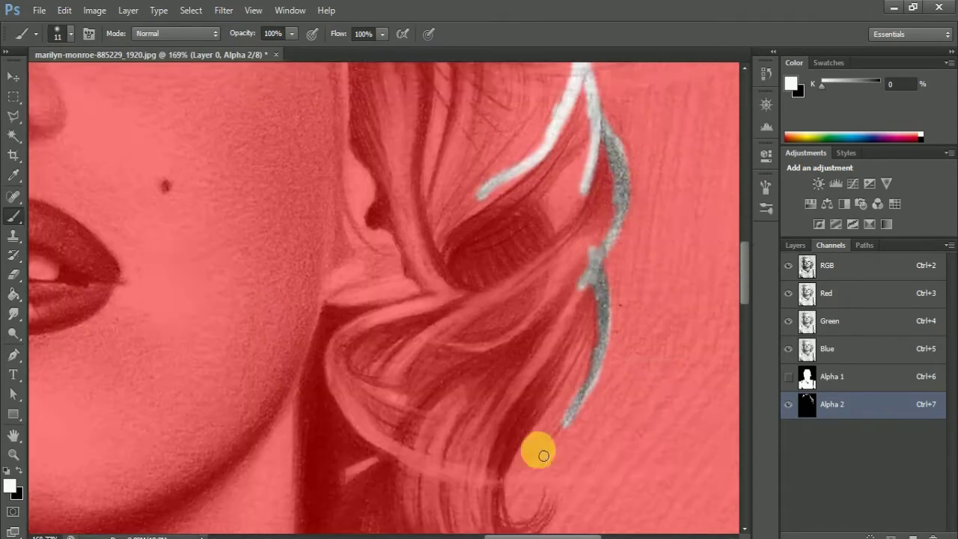
scroll(449, 494, left, 3)
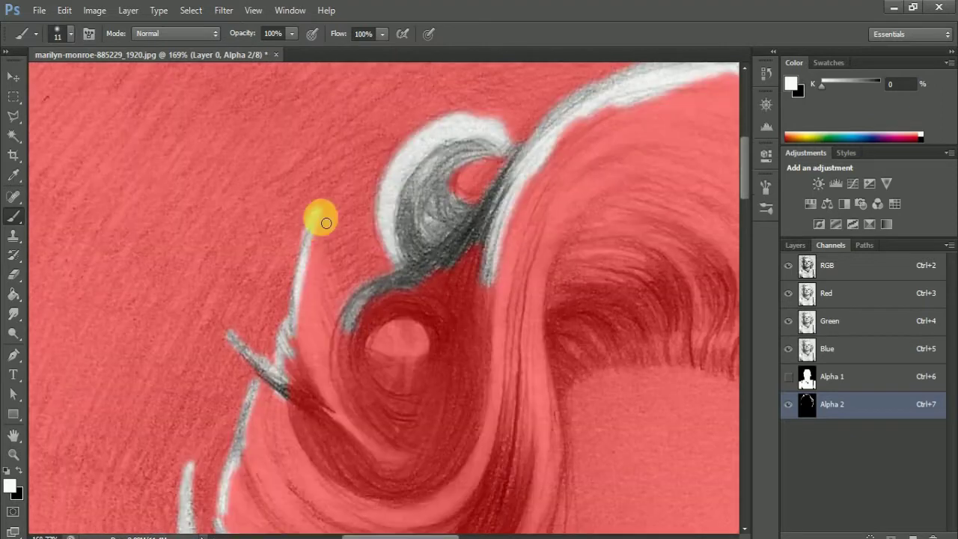
key(shift+b)
drag(321, 214, 439, 307)
key(shift+b)
scroll(197, 359, up, 3)
scroll(659, 239, down, 4)
scroll(547, 244, down, 5)
scroll(547, 244, right, 3)
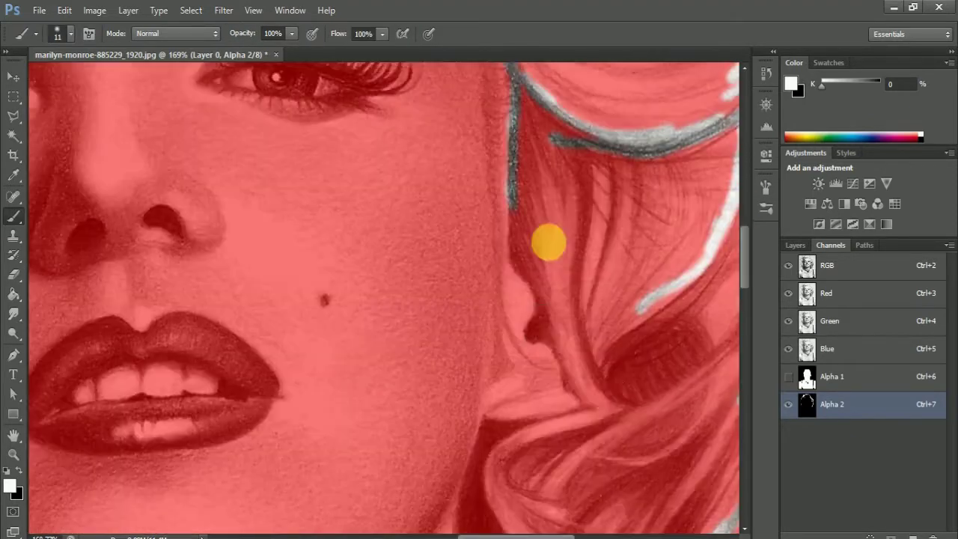
scroll(745, 262, down, 3)
Step: Paint white along the hair edges above the eye and around the lower curl by the jaw
drag(569, 240, 471, 306)
scroll(744, 268, left, 5)
scroll(744, 267, up, 2)
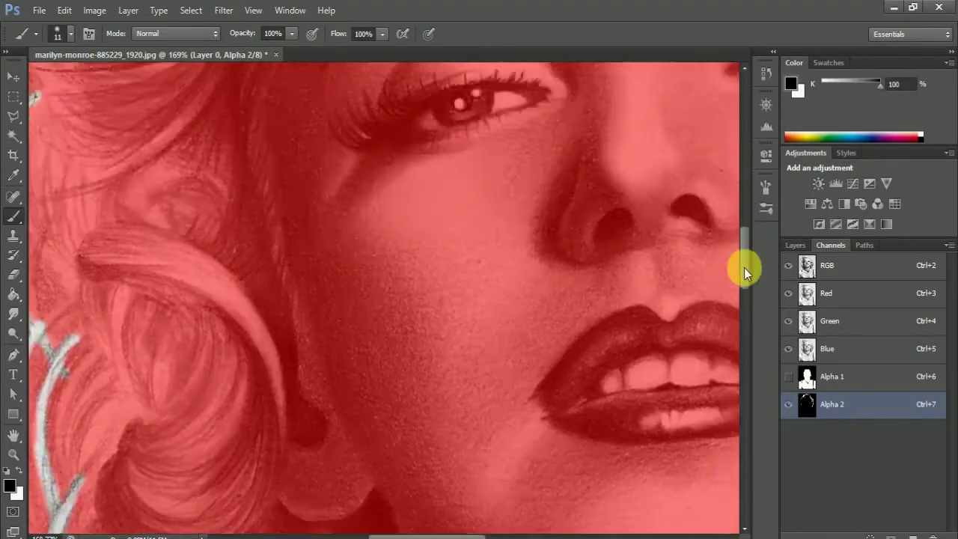
scroll(744, 267, up, 5)
drag(397, 157, 330, 384)
scroll(744, 250, down, 5)
drag(277, 322, 380, 359)
Step: Close the lower curl outline with the Pencil and fill it into the hair mask
key(shift+b)
scroll(375, 360, down, 5)
mouse_move(375, 161)
mouse_down()
mouse_move(374, 413)
mouse_move(251, 471)
mouse_up()
click(288, 207)
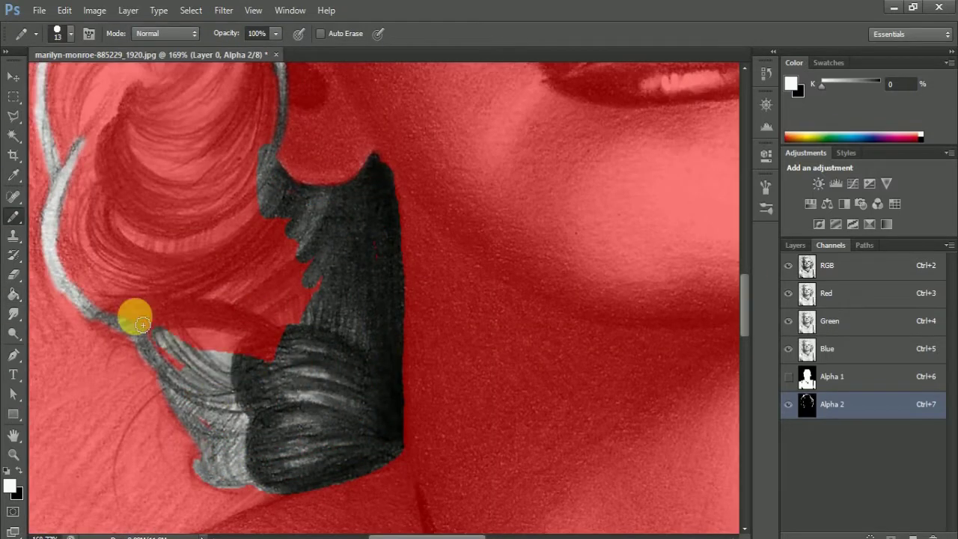
scroll(132, 316, up, 3)
drag(290, 440, 229, 278)
scroll(229, 278, up, 3)
Step: Enlarge the brush to 28 px and paint more of the hair white
key(ctrl+minus)
key(ctrl+minus)
right_click(285, 254)
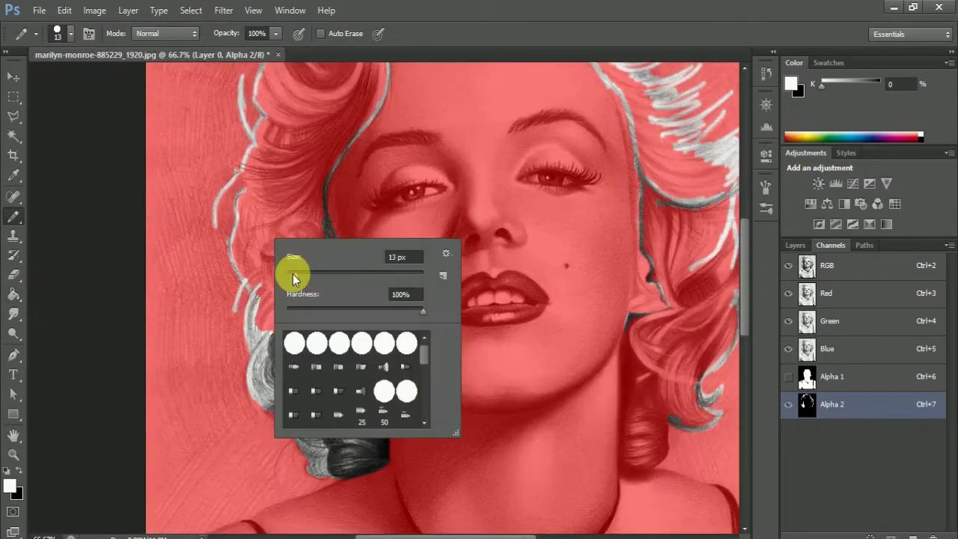
drag(291, 272, 314, 272)
key(Return)
mouse_move(266, 163)
mouse_down()
mouse_move(292, 247)
mouse_move(359, 225)
mouse_move(374, 119)
mouse_up()
scroll(727, 277, up, 3)
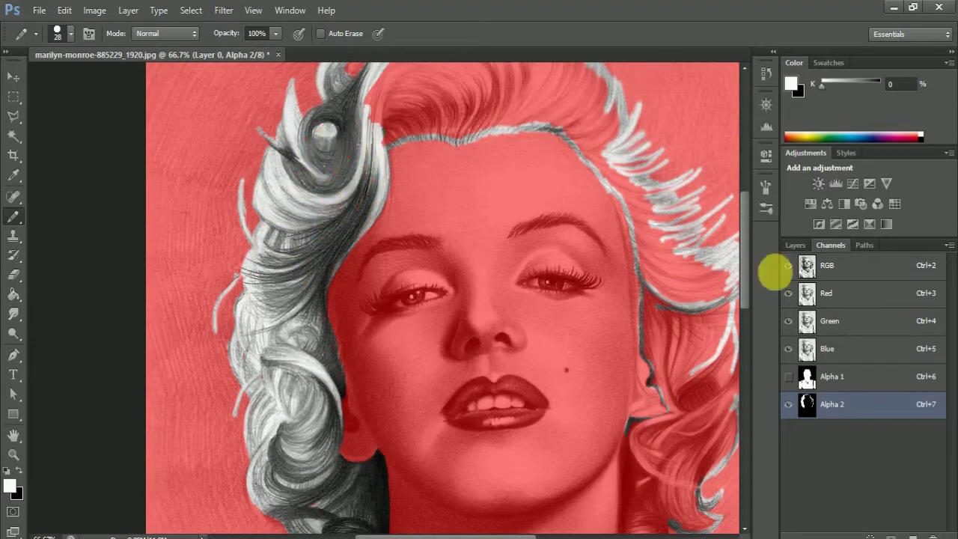
scroll(524, 272, up, 2)
drag(479, 120, 450, 133)
key(ctrl+plus)
mouse_move(389, 150)
mouse_down()
mouse_move(374, 209)
mouse_move(401, 218)
mouse_up()
key(ctrl+plus)
Step: Resize the brush and paint the remaining hair white into Alpha 2
right_click(390, 199)
scroll(748, 248, down, 5)
mouse_move(569, 299)
mouse_down()
mouse_move(598, 182)
mouse_move(524, 419)
mouse_move(610, 232)
mouse_move(374, 250)
mouse_move(333, 315)
mouse_move(352, 400)
mouse_move(417, 363)
mouse_up()
scroll(738, 246, down, 3)
scroll(333, 315, down, 3)
Step: Fit the image on screen, show Alpha 1 instead of Alpha 2, and zoom in on the eyes
key(z)
key(ctrl+0)
click(788, 376)
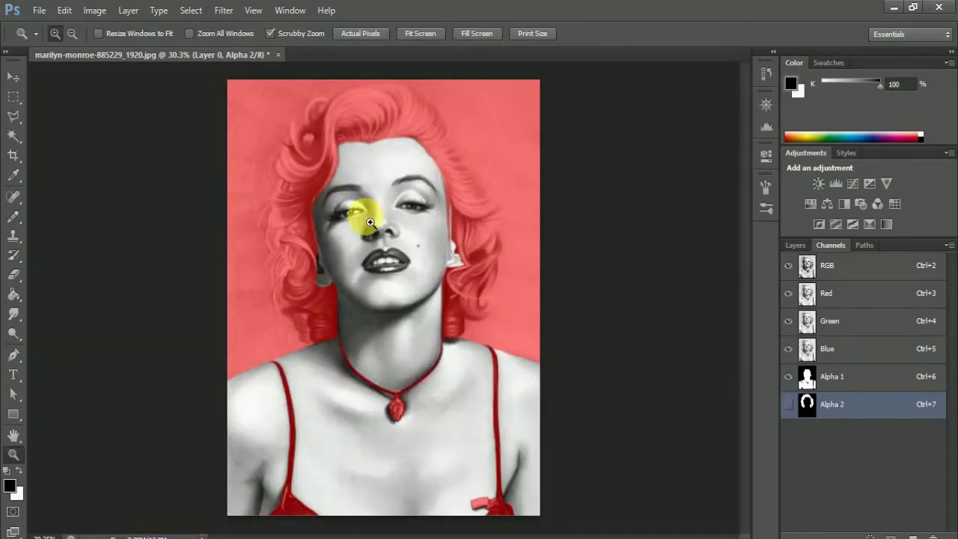
mouse_move(388, 235)
mouse_down()
mouse_move(467, 272)
mouse_move(432, 256)
mouse_up()
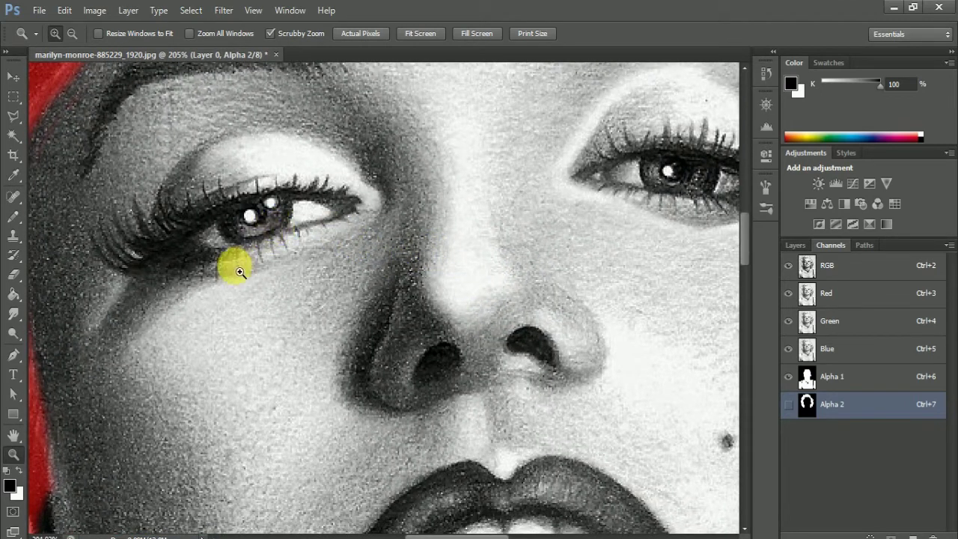
Step: On Alpha 1, paint black over both eyes with a tiny brush to remove them from the mask
key(ctrl+6)
key(b)
right_click(317, 207)
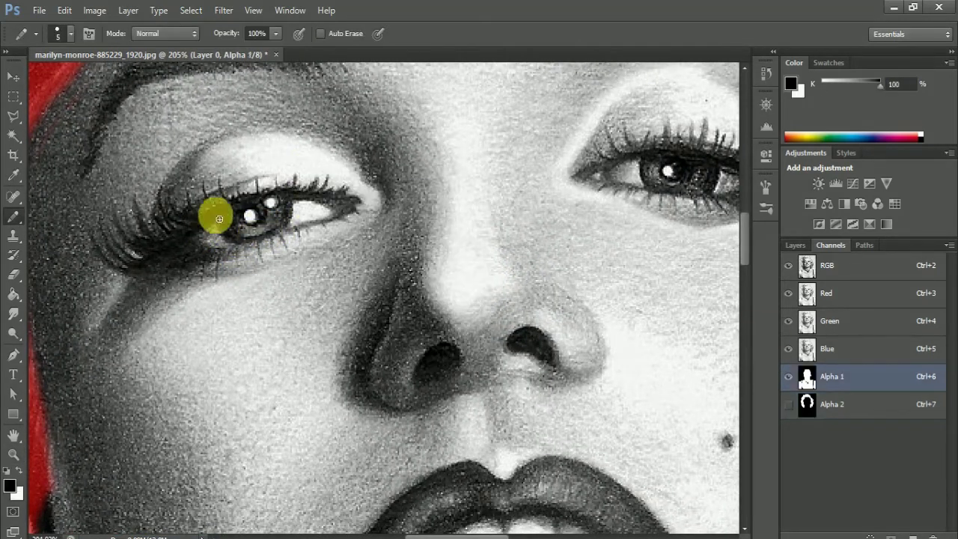
mouse_move(180, 233)
mouse_down()
mouse_move(286, 211)
mouse_move(257, 224)
mouse_up()
scroll(257, 224, right, 5)
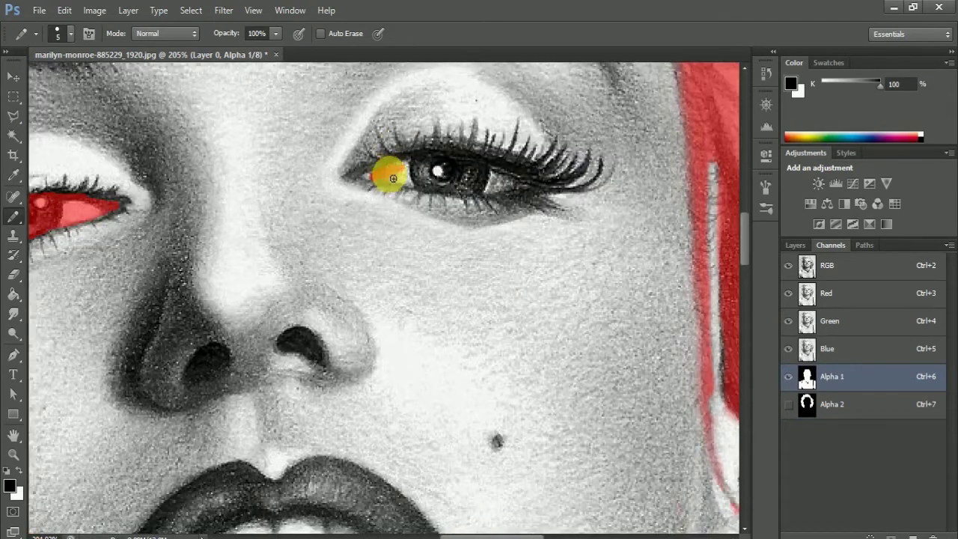
mouse_move(385, 172)
mouse_down()
mouse_move(454, 171)
mouse_move(381, 179)
mouse_up()
scroll(380, 178, down, 5)
Step: Outline the lips in black on Alpha 1 and fill them to exclude the lips
mouse_move(179, 334)
mouse_down()
mouse_move(146, 336)
mouse_move(267, 292)
mouse_up()
drag(440, 357, 399, 401)
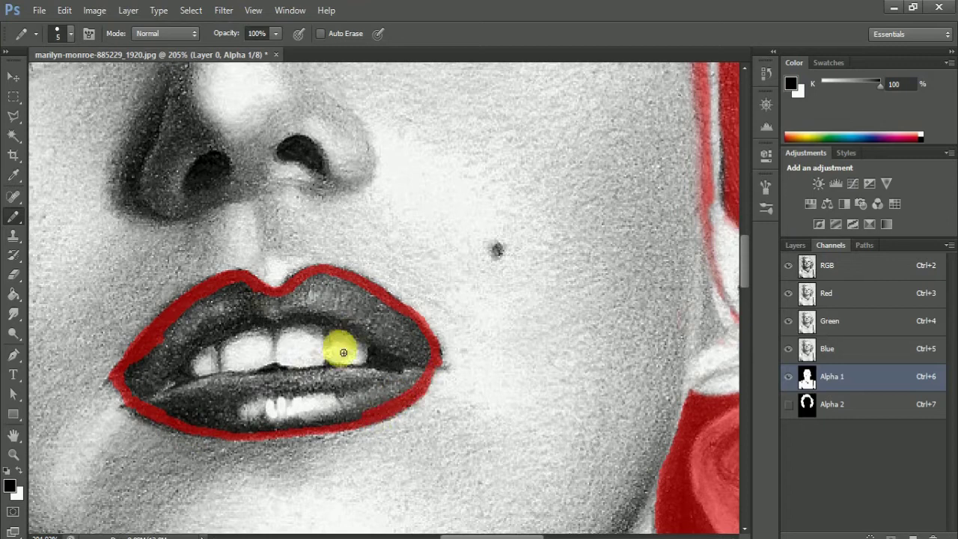
key(g)
click(247, 332)
Step: Add Alpha 3 and mask the lips white in it
click(926, 538)
drag(494, 538, 459, 538)
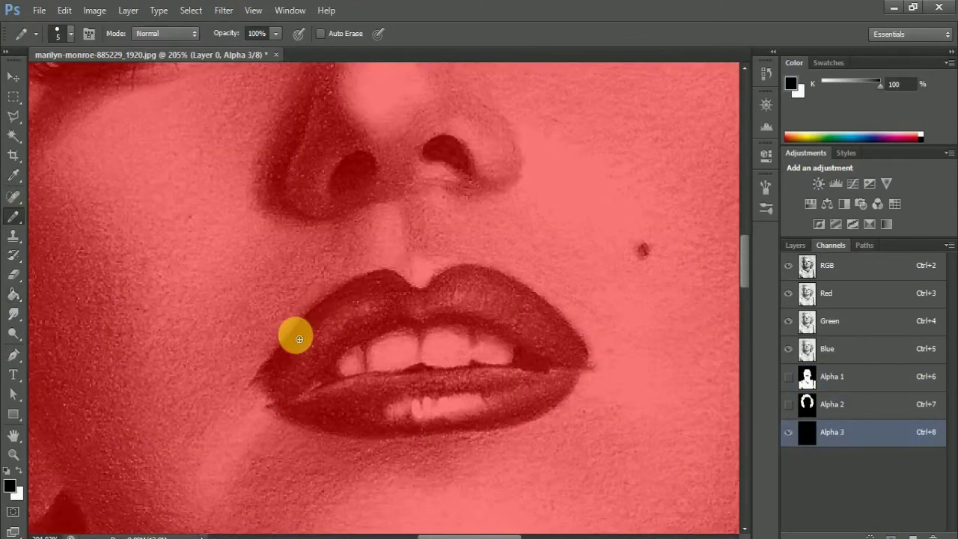
key(x)
mouse_move(322, 307)
mouse_down()
mouse_move(265, 367)
mouse_move(320, 417)
mouse_move(571, 332)
mouse_up()
mouse_move(321, 417)
mouse_down()
mouse_move(457, 432)
mouse_move(569, 385)
mouse_up()
key(g)
click(385, 368)
click(788, 432)
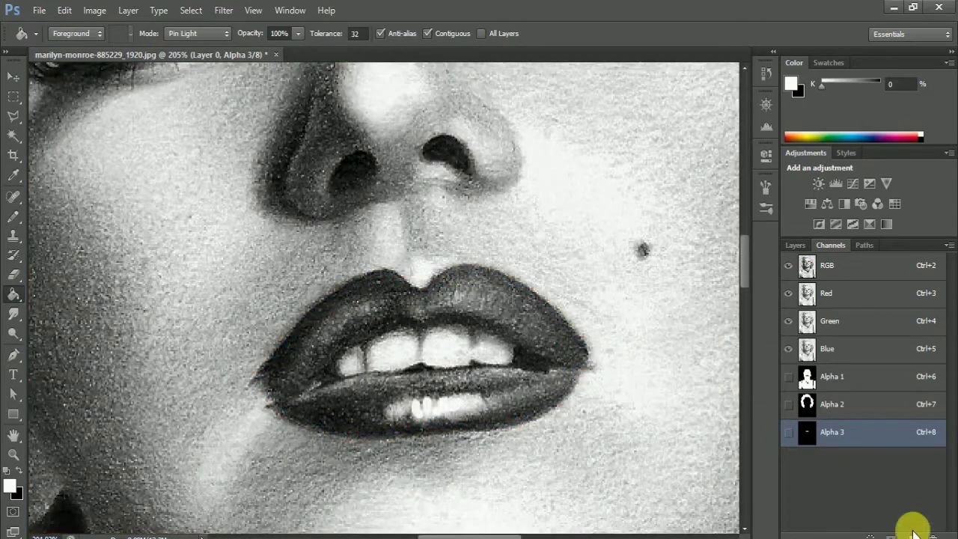
Step: Add Alpha 4 and paint the teeth white in it
click(913, 534)
key(b)
drag(531, 361, 368, 374)
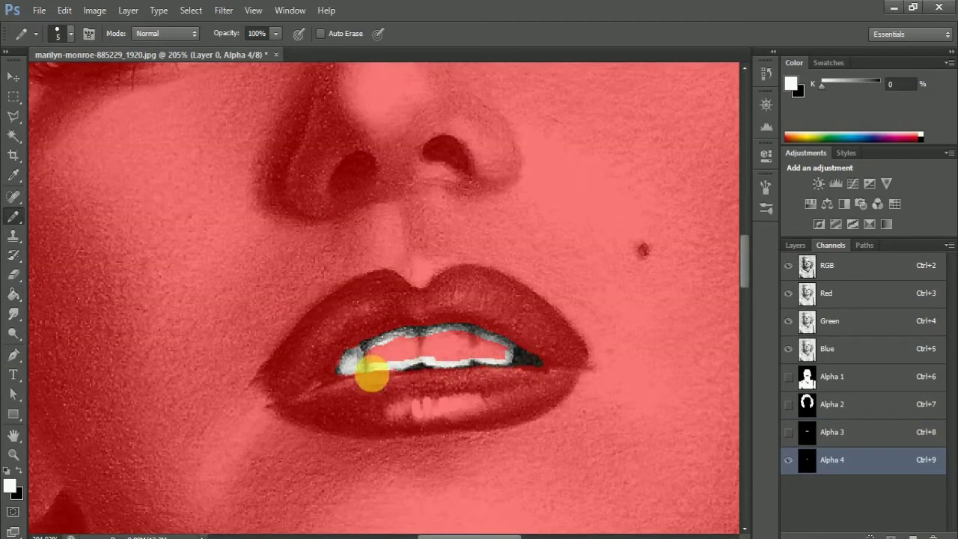
key(g)
key(ctrl+minus)
key(ctrl+minus)
key(ctrl+minus)
key(ctrl+minus)
key(ctrl+minus)
Step: Create the Alpha 5 channel over the visible colour portrait and set a 22 px brush
click(913, 538)
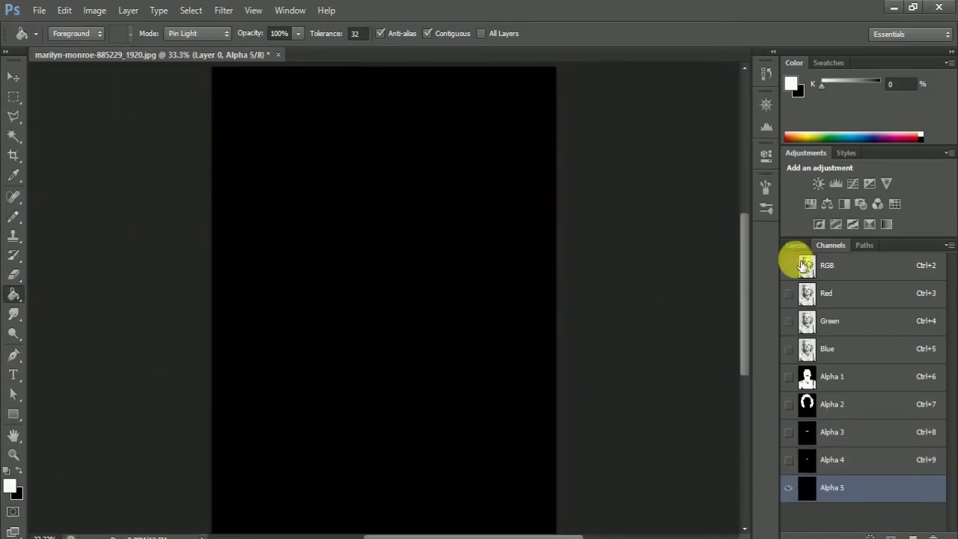
click(788, 265)
scroll(487, 517, up, 4)
key(b)
right_click(173, 196)
text(22)
key(Return)
Step: Paint white along the left hair edge down to the shoulder
mouse_move(404, 94)
mouse_down()
mouse_move(261, 140)
mouse_move(101, 300)
mouse_up()
scroll(680, 222, down, 2)
drag(262, 225, 250, 383)
scroll(250, 383, down, 2)
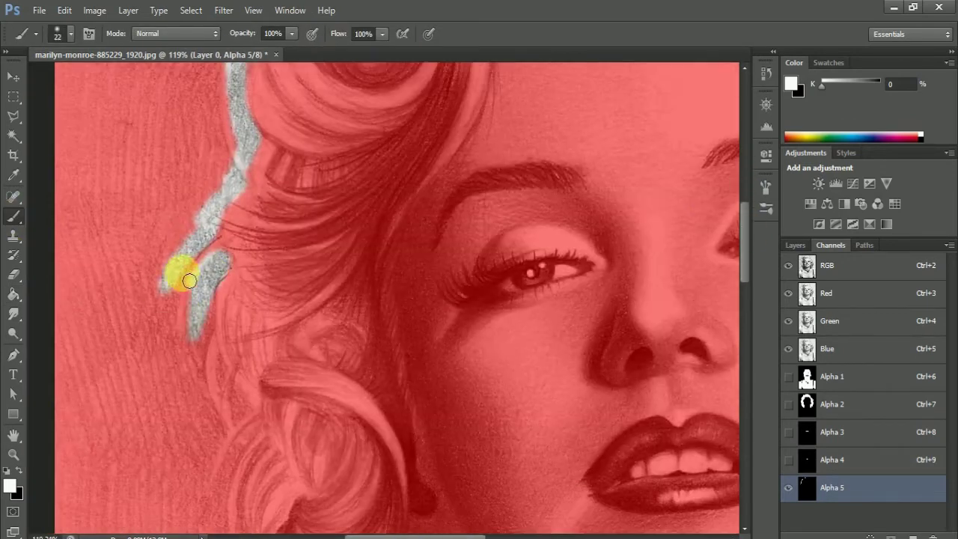
drag(232, 200, 161, 375)
drag(745, 217, 744, 300)
drag(214, 174, 386, 494)
Step: Trace the top and right hair edges in white on the Alpha 5 mask
scroll(479, 533, up, 10)
drag(322, 149, 674, 139)
scroll(674, 139, right, 3)
drag(342, 197, 530, 406)
scroll(530, 406, down, 2)
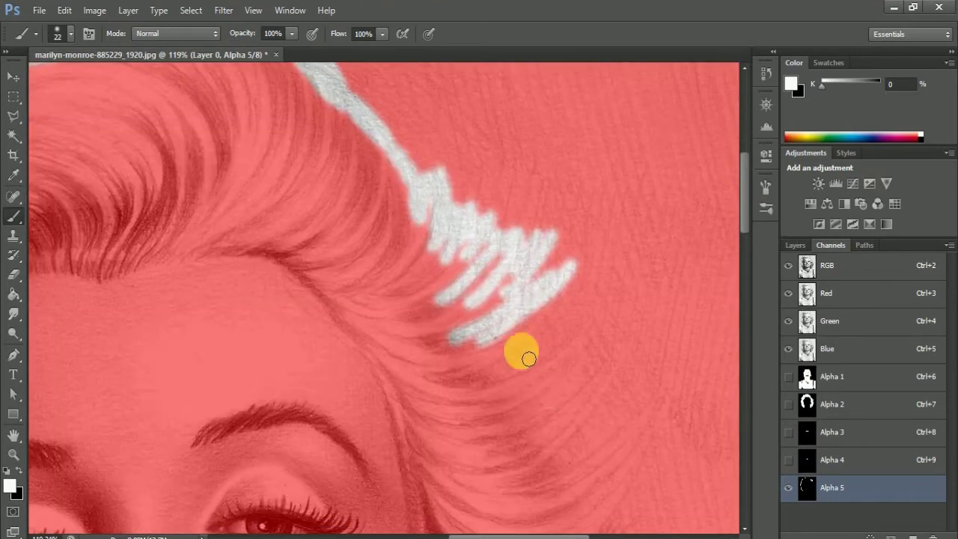
drag(519, 348, 651, 345)
drag(464, 389, 674, 329)
scroll(581, 71, down, 3)
mouse_move(581, 71)
mouse_down()
mouse_move(652, 376)
mouse_move(599, 413)
mouse_up()
scroll(652, 376, down, 3)
scroll(563, 442, down, 2)
mouse_move(598, 225)
mouse_down()
mouse_move(589, 269)
mouse_move(516, 400)
mouse_up()
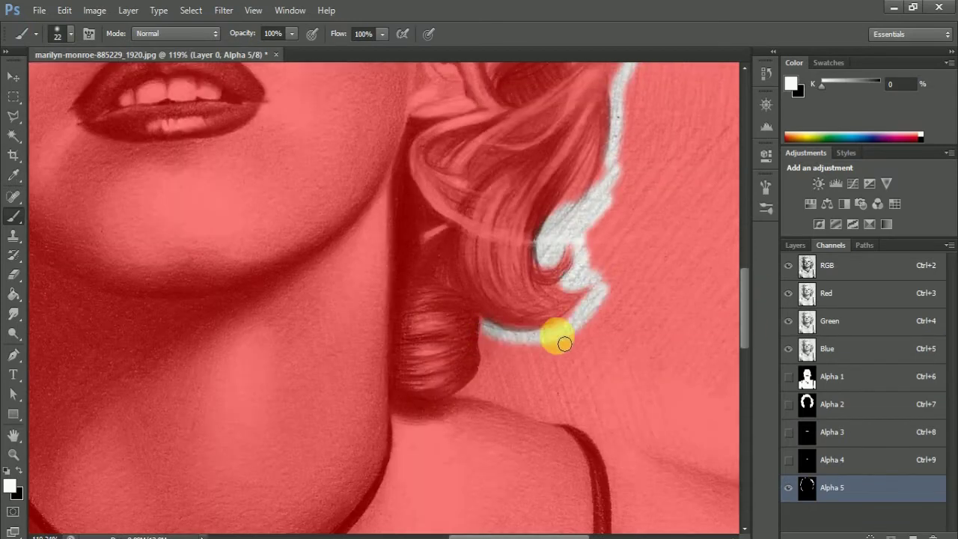
Step: Shrink the brush to 15 px and touch up the right-side edges
alt+click(12, 217)
right_click(546, 325)
drag(546, 327, 537, 326)
key(Return)
scroll(709, 299, down, 3)
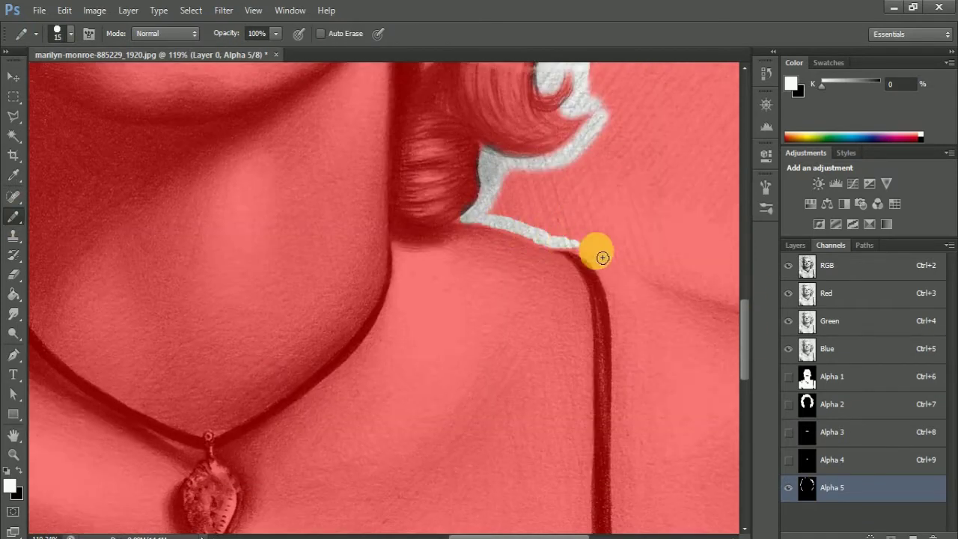
drag(601, 256, 557, 242)
scroll(556, 242, right, 3)
mouse_move(449, 262)
mouse_down()
mouse_move(545, 299)
mouse_move(606, 307)
mouse_up()
Step: Touch up the mask along the left hair and shoulder edges
scroll(606, 188, up, 3)
scroll(607, 188, down, 5)
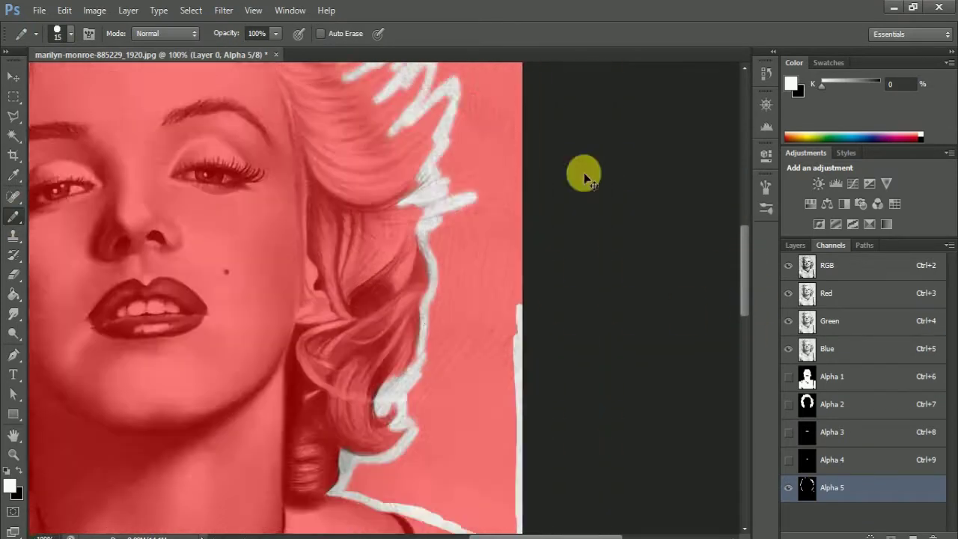
scroll(582, 171, up, 2)
scroll(488, 332, left, 3)
scroll(747, 243, up, 3)
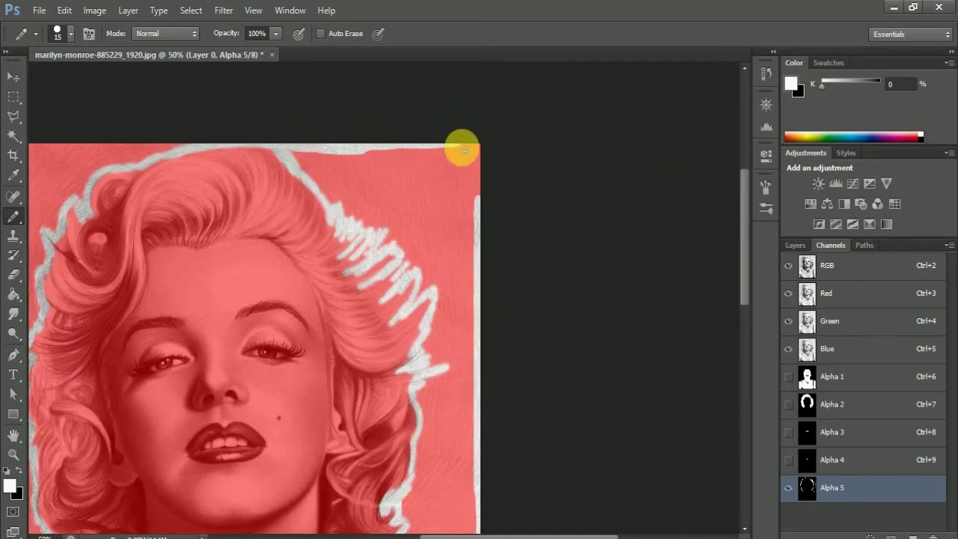
scroll(487, 524, left, 3)
drag(208, 222, 212, 162)
scroll(202, 239, down, 5)
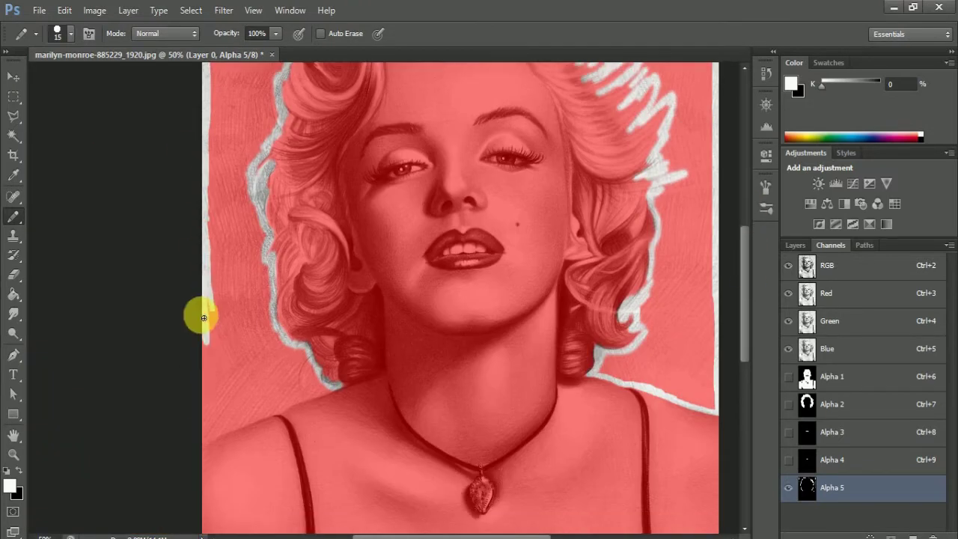
drag(220, 374, 738, 352)
mouse_move(177, 329)
mouse_down()
mouse_move(407, 238)
mouse_move(274, 278)
mouse_up()
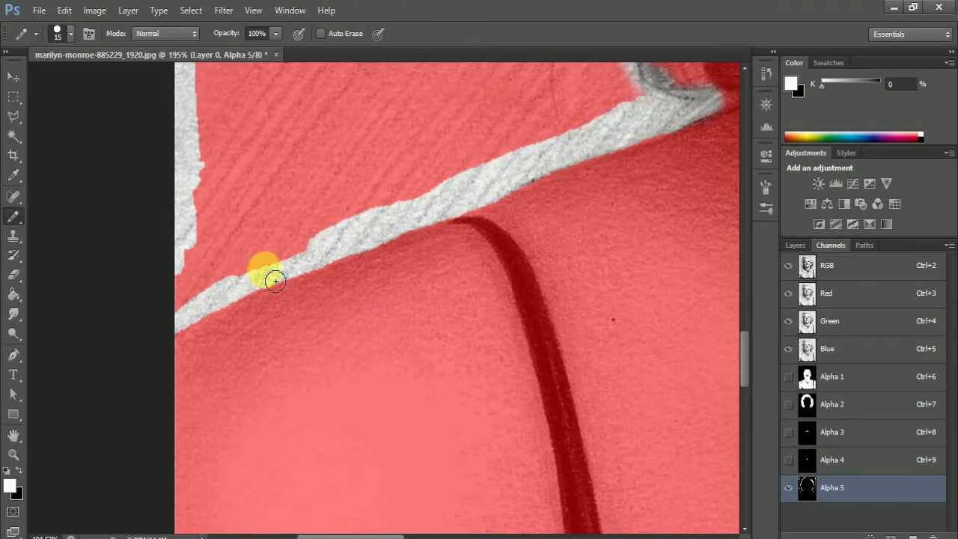
scroll(396, 145, down, 5)
click(13, 294)
scroll(700, 244, up, 3)
Step: Add a final brush stroke to the mask and fit the whole portrait on screen
key(b)
scroll(377, 212, up, 3)
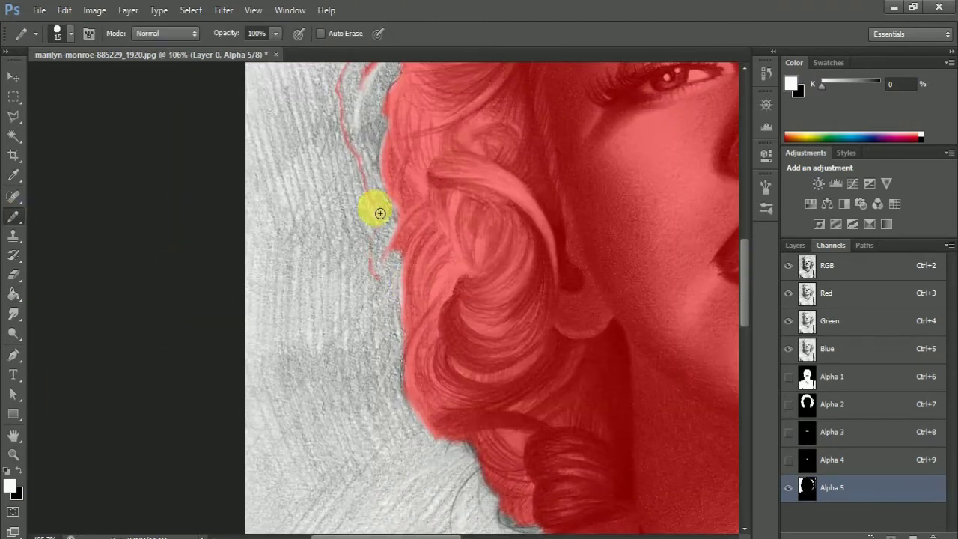
scroll(417, 130, up, 3)
scroll(744, 222, up, 3)
scroll(494, 299, right, 10)
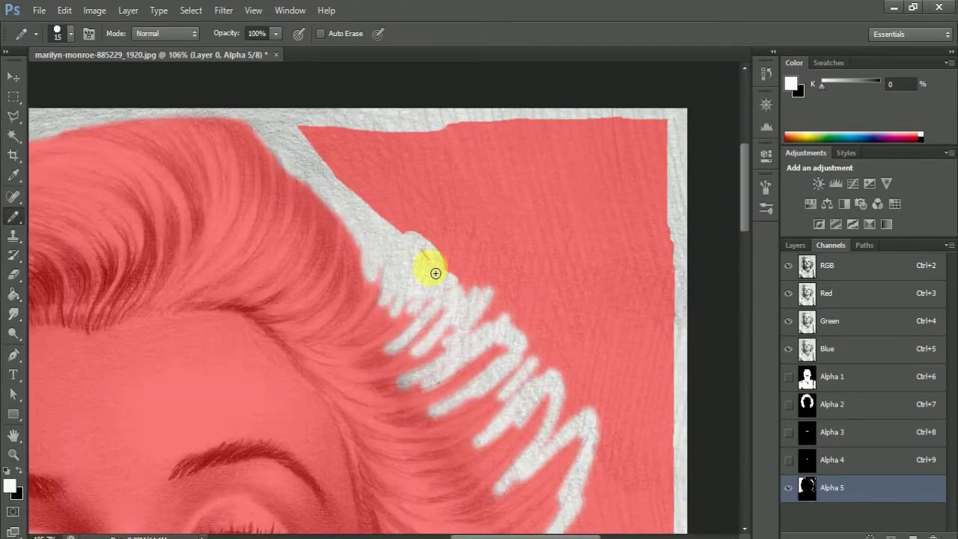
drag(419, 225, 584, 374)
scroll(491, 139, down, 2)
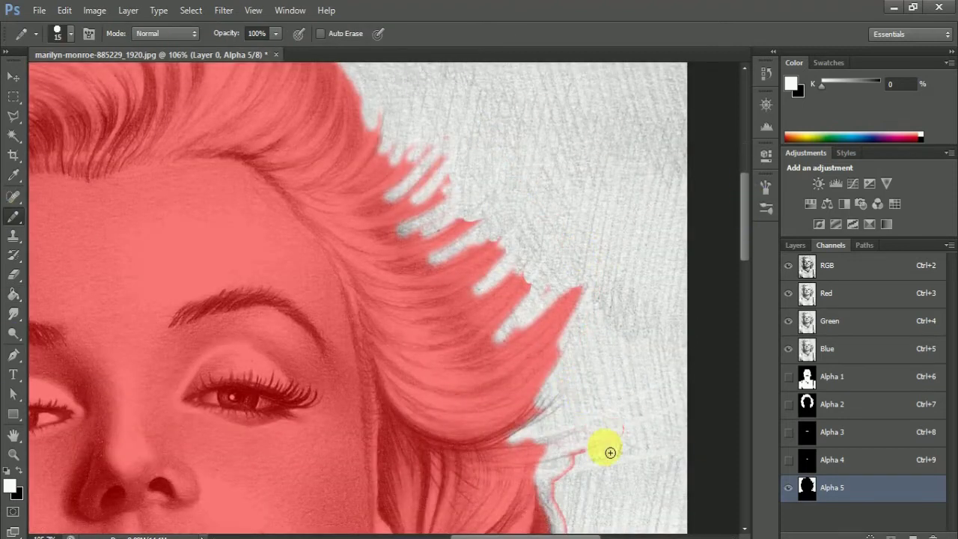
scroll(610, 453, down, 5)
key(ctrl+0)
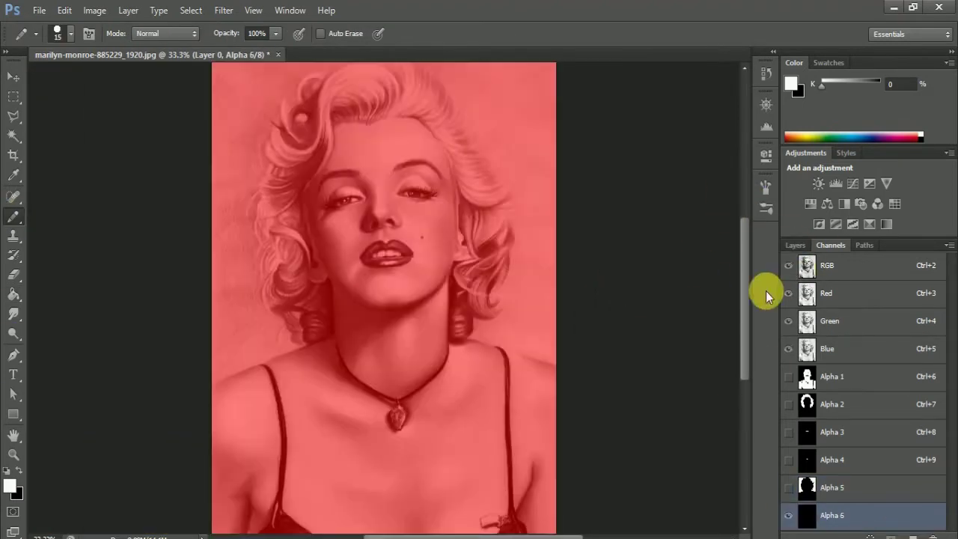
Step: Zoom in on the shoulder strap and start its mask with a smaller brush
mouse_move(360, 157)
mouse_down()
mouse_move(376, 156)
mouse_move(215, 130)
mouse_up()
key(bracketleft)
key(bracketleft)
key(bracketleft)
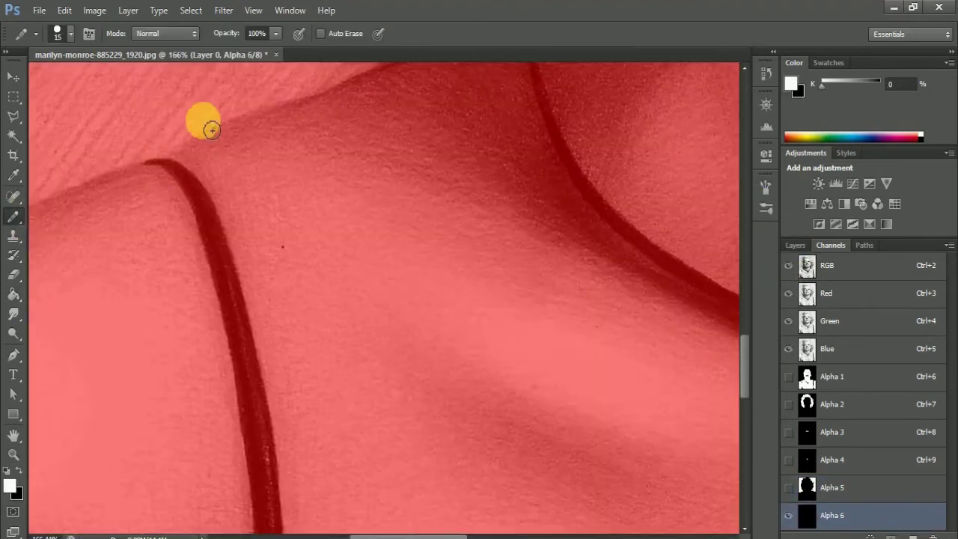
mouse_move(149, 159)
mouse_down()
mouse_move(216, 225)
mouse_move(270, 516)
mouse_up()
key(x)
drag(258, 336, 277, 434)
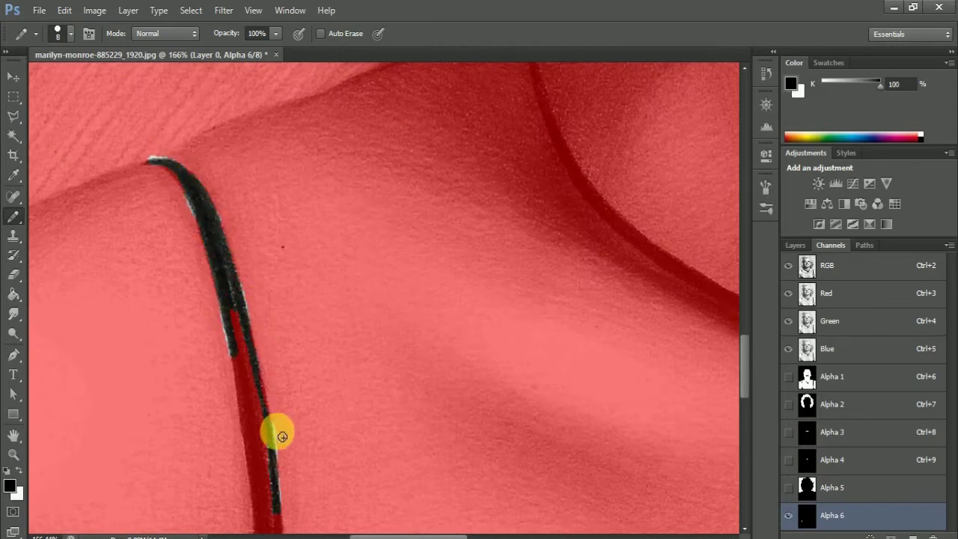
Step: Paint the strap edges down to the base, alternating white and black
scroll(637, 314, up, 1)
drag(745, 353, 745, 389)
drag(255, 119, 268, 412)
scroll(267, 413, down, 3)
key(x)
mouse_move(206, 154)
mouse_down()
mouse_move(245, 289)
mouse_move(154, 468)
mouse_up()
mouse_move(262, 161)
mouse_down()
mouse_move(258, 345)
mouse_move(404, 468)
mouse_up()
Step: Mask around the strap clasp and trace the strap's edges below and upward
key(x)
drag(407, 537, 550, 538)
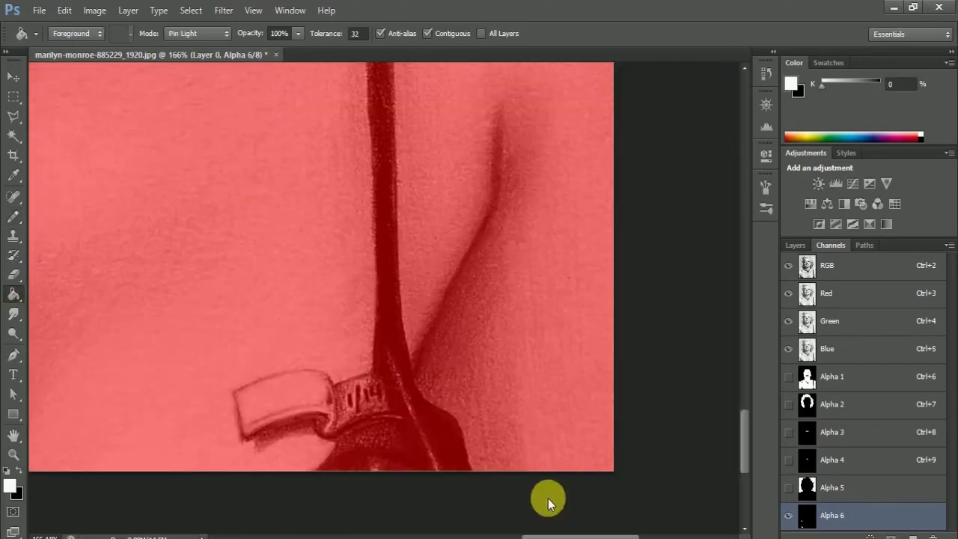
key(x)
mouse_move(258, 389)
mouse_down()
mouse_move(268, 434)
mouse_move(325, 380)
mouse_move(354, 453)
mouse_move(331, 457)
mouse_up()
drag(420, 391, 474, 466)
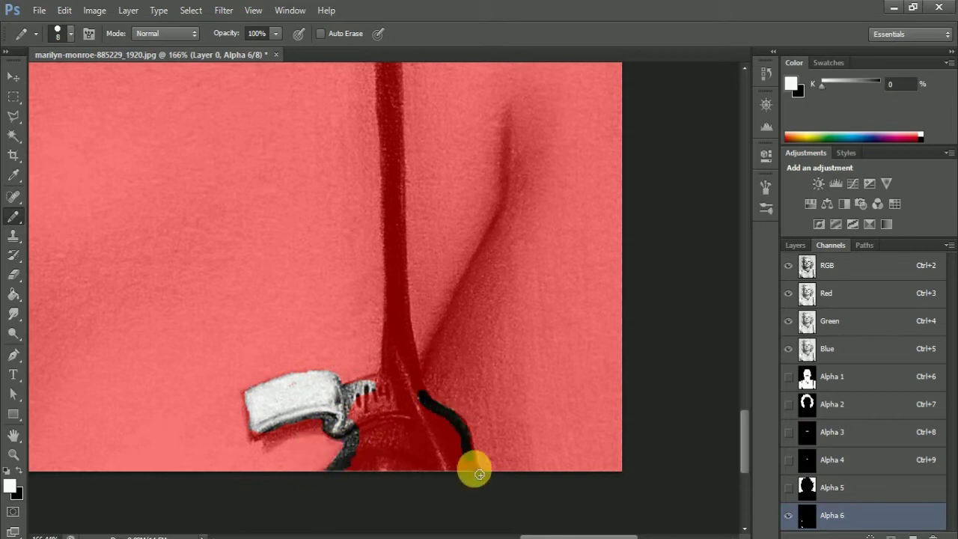
scroll(381, 368, down, 1)
drag(382, 86, 392, 341)
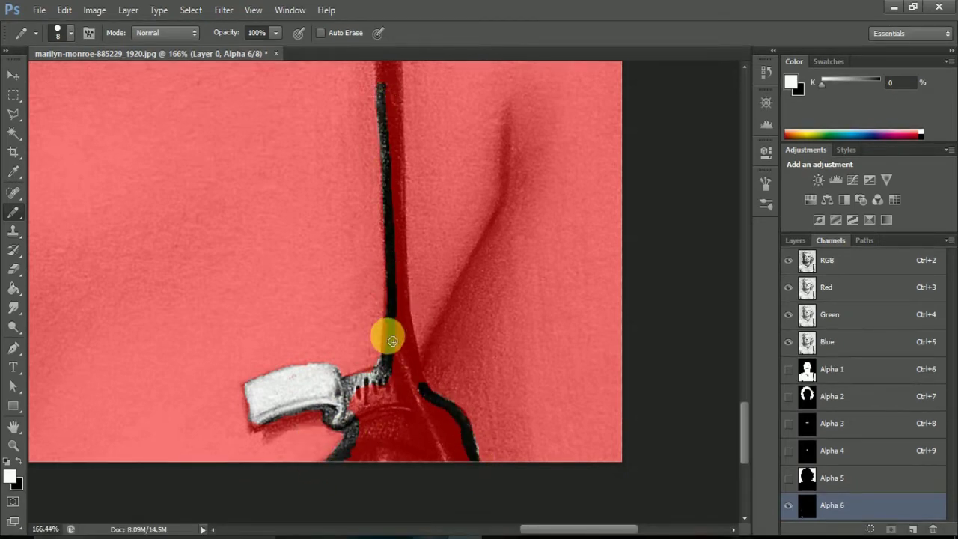
Step: Fill the strap interior with Paint Bucket, brush it up to the shoulder, and return to the portrait
key(g)
click(394, 143)
key(b)
scroll(746, 423, up, 5)
drag(375, 247, 381, 111)
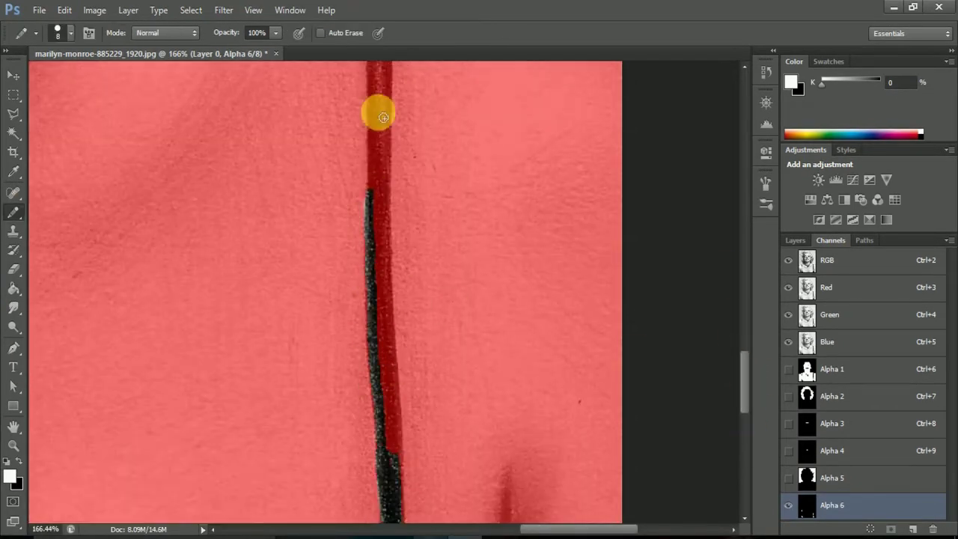
mouse_move(389, 70)
mouse_down()
mouse_move(397, 285)
mouse_move(381, 207)
mouse_up()
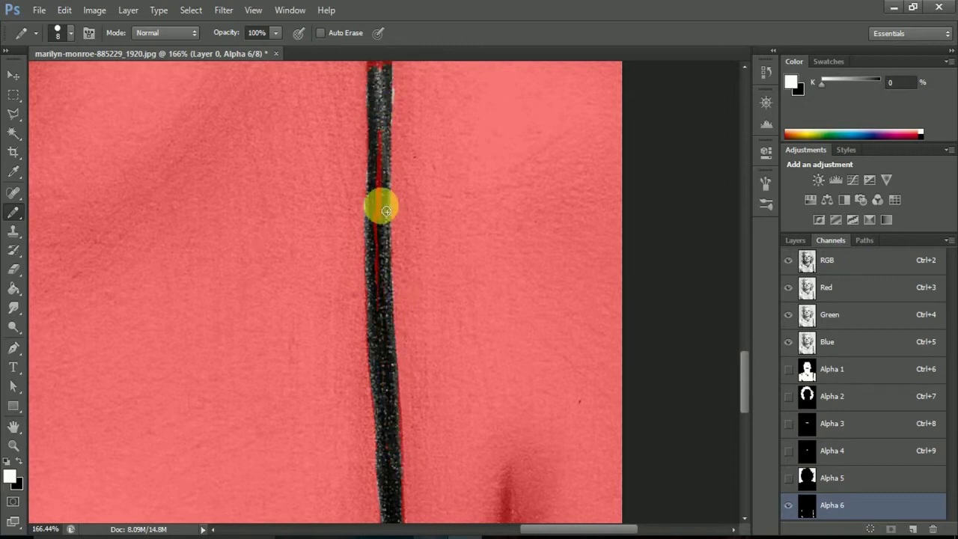
scroll(385, 447, up, 5)
drag(348, 172, 386, 315)
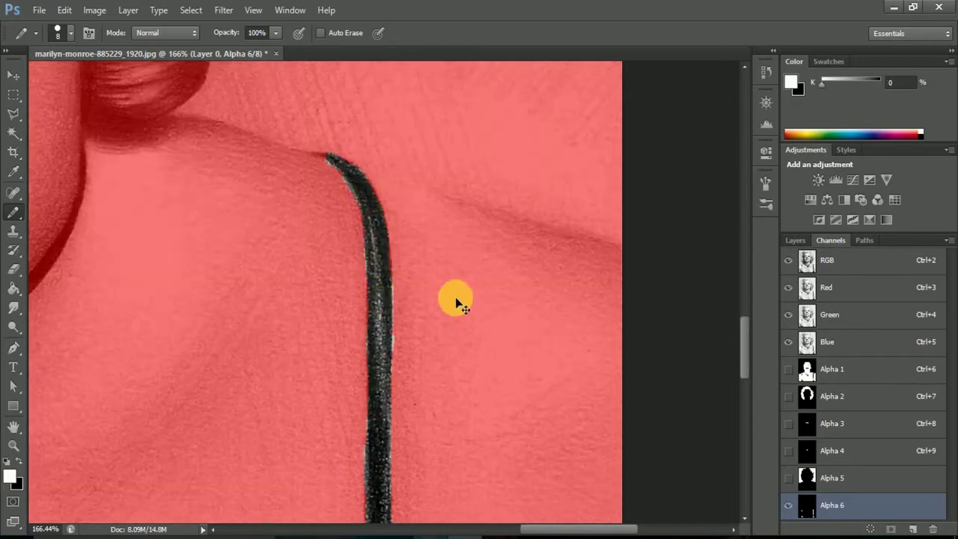
click(795, 240)
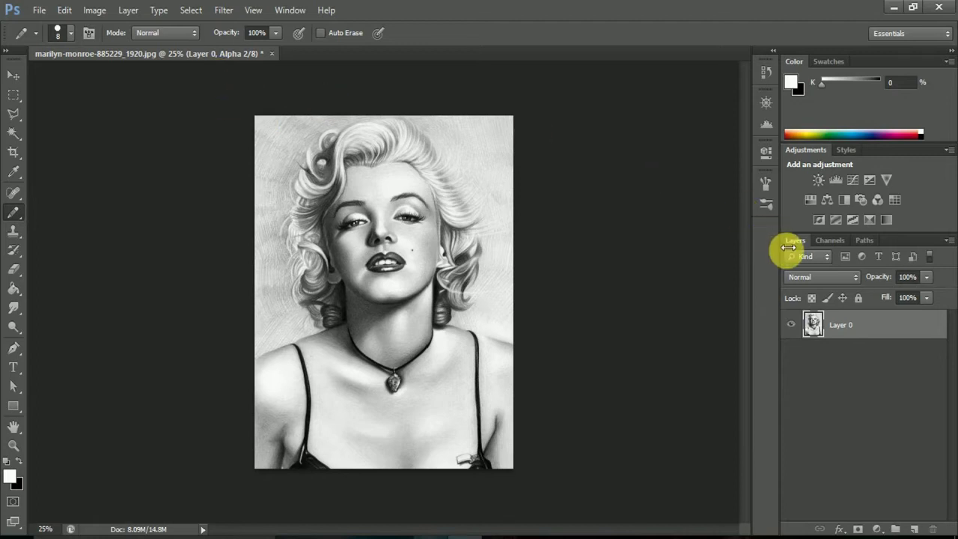
Step: Load Alpha 1's skin mask as a selection on the RGB composite
click(830, 241)
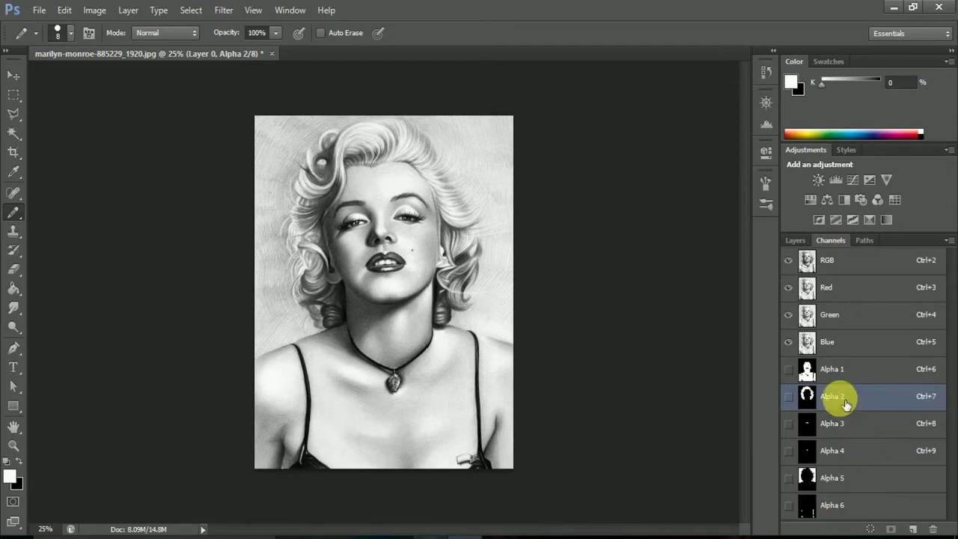
click(850, 374)
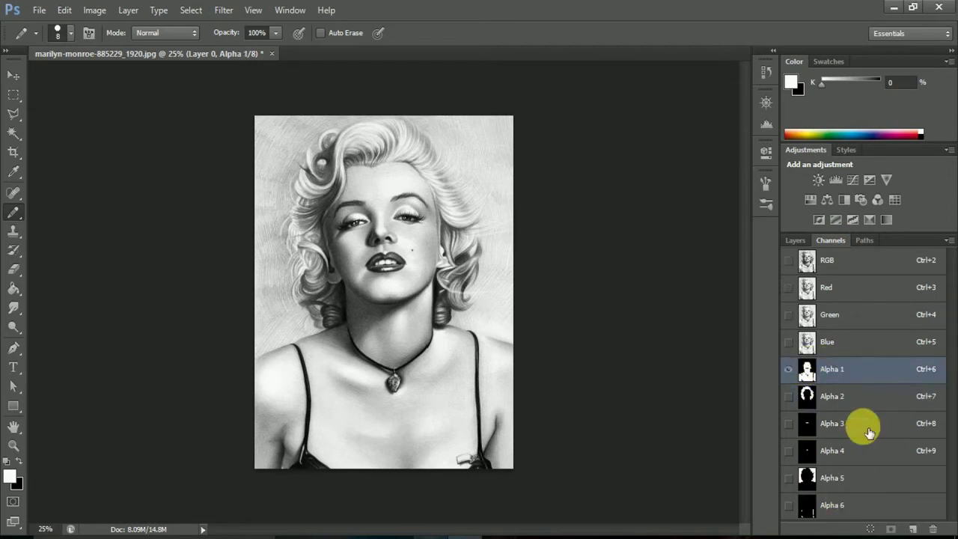
click(872, 529)
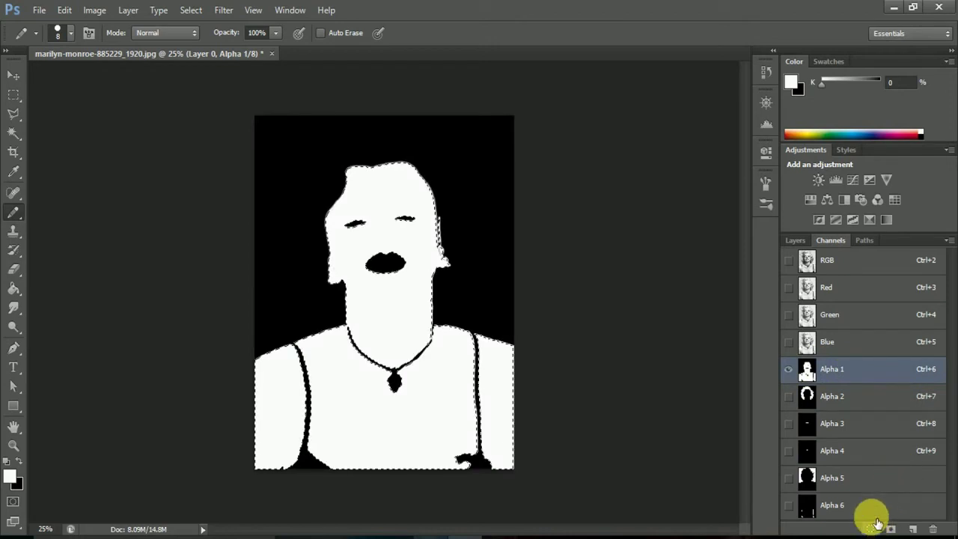
click(804, 260)
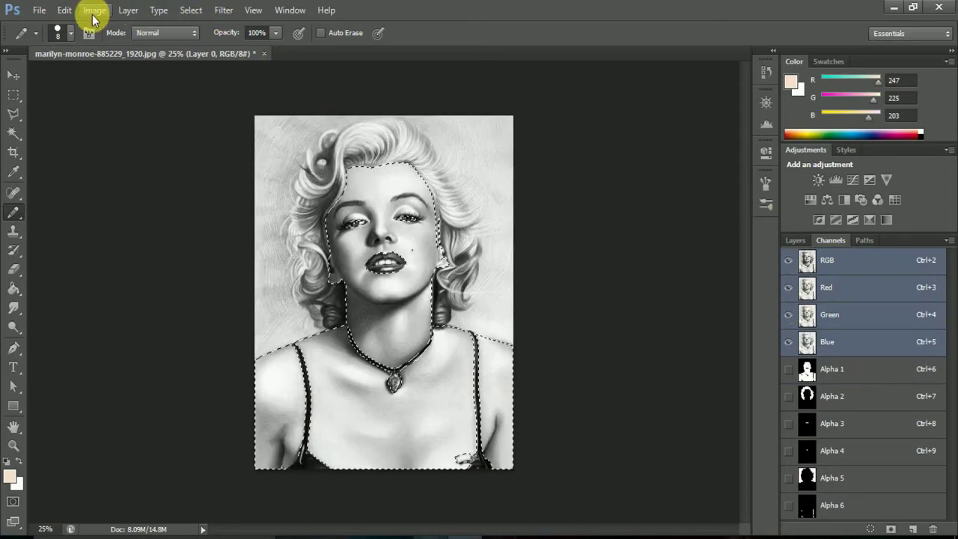
click(93, 10)
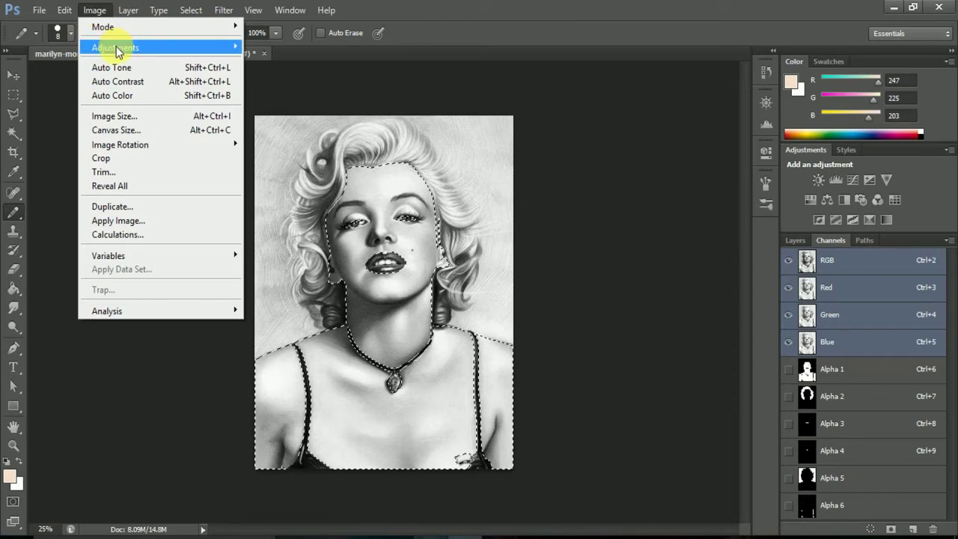
mouse_move(116, 47)
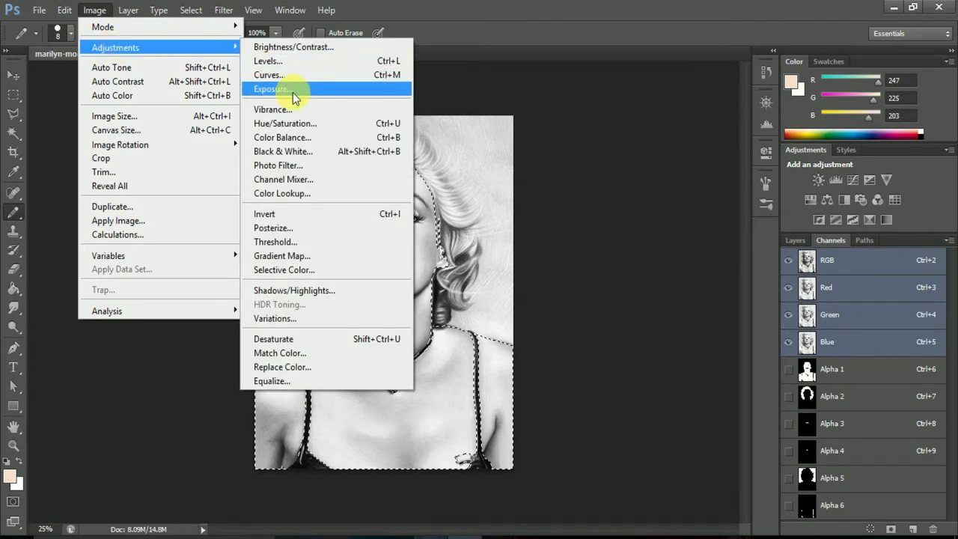
Step: Apply midtone Color Balance of +100, -31, -100 to the selected skin
click(313, 137)
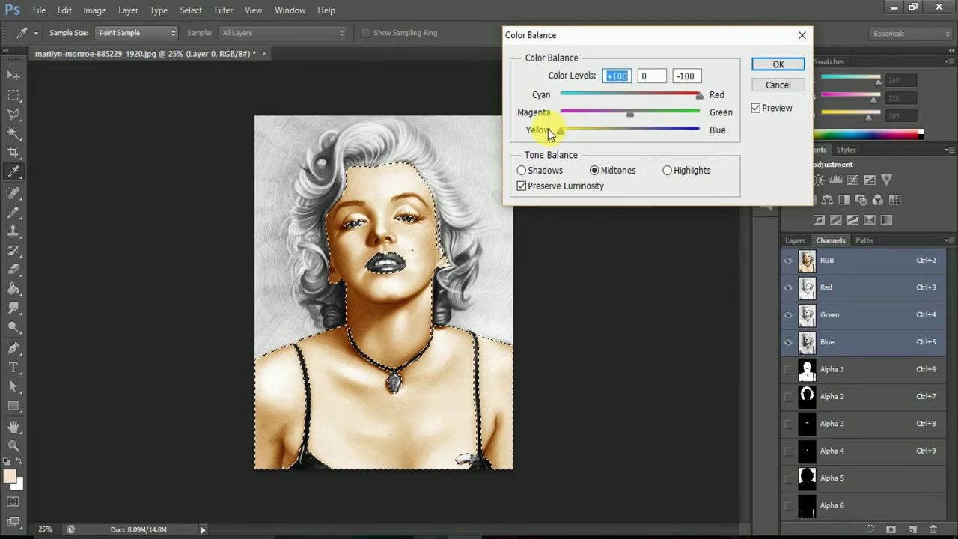
drag(631, 113, 610, 113)
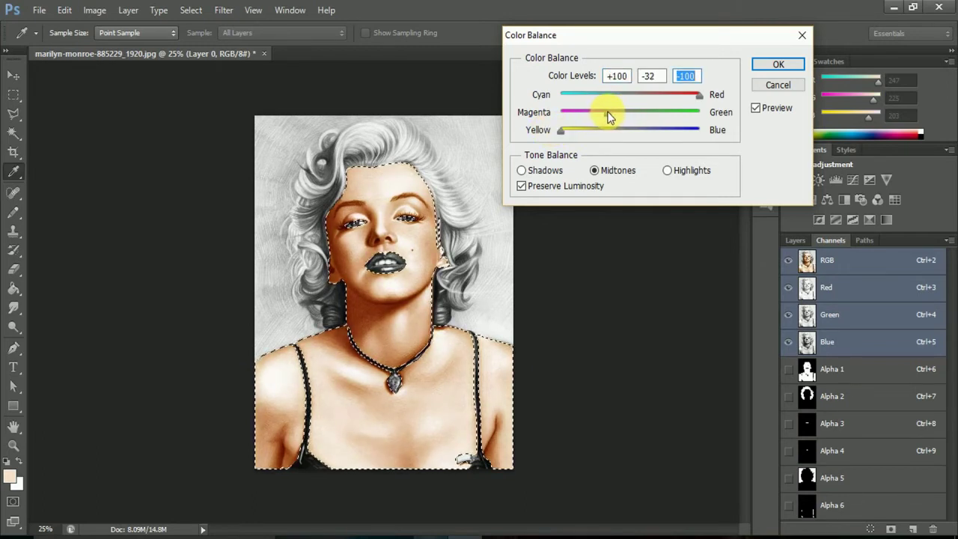
click(768, 64)
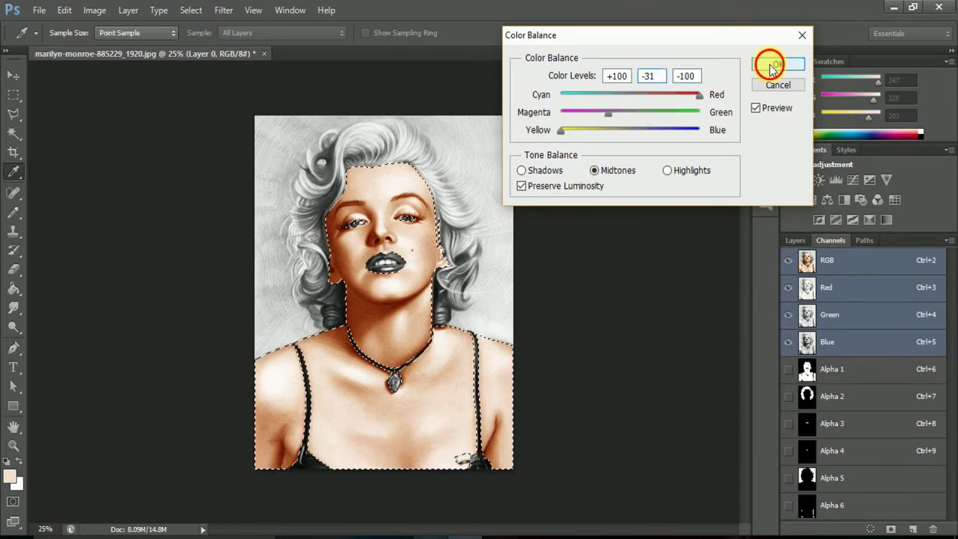
key(b)
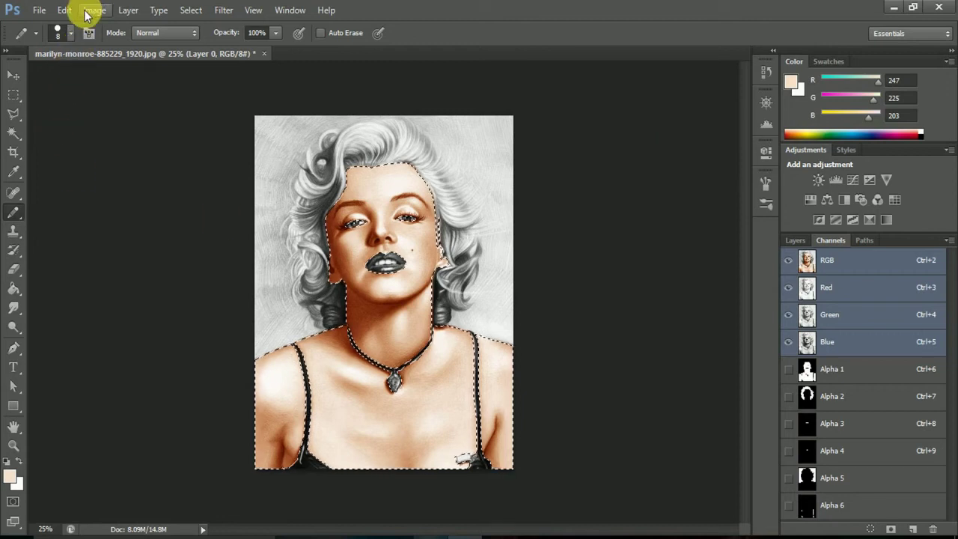
Step: Use Replace Color to sample the skin and set a peach result (Saturation +43, Lightness +2)
click(89, 12)
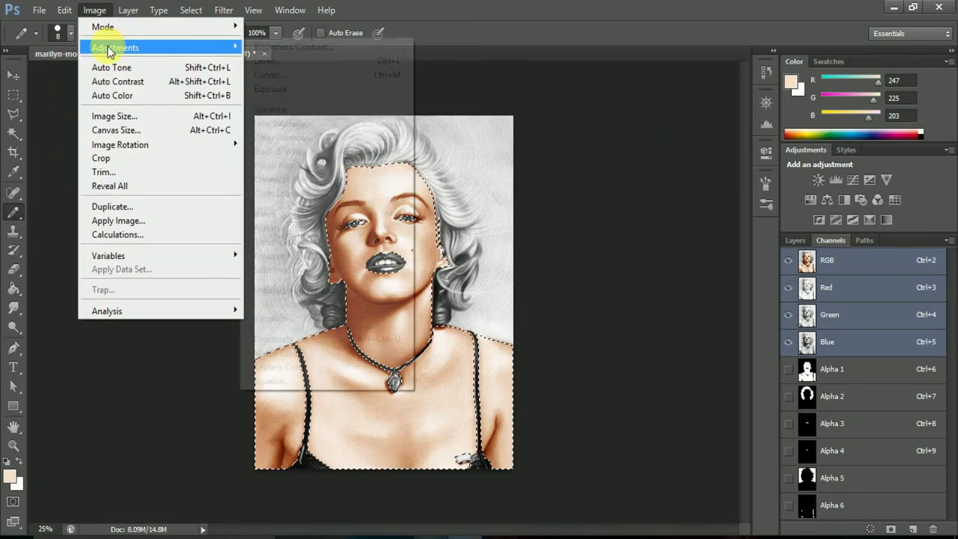
mouse_move(115, 48)
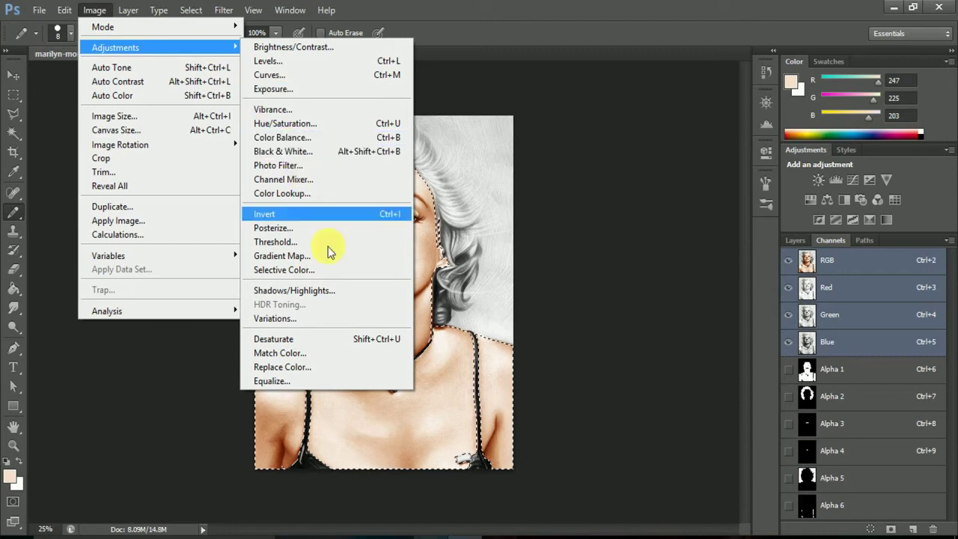
click(316, 366)
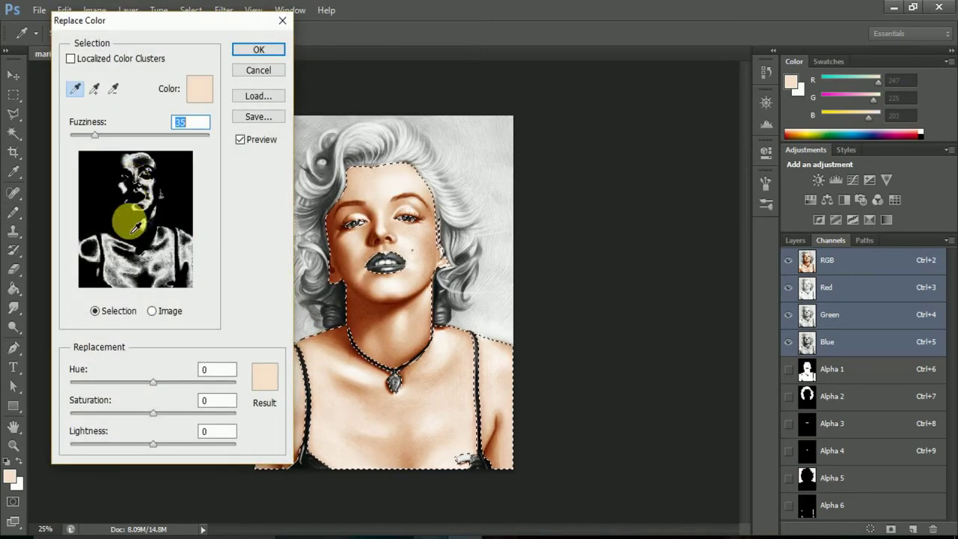
click(109, 245)
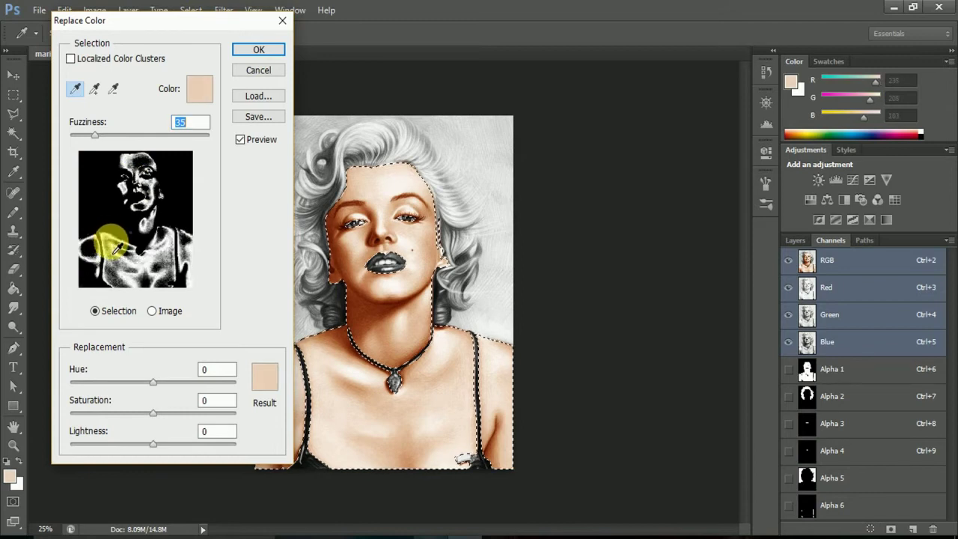
click(150, 174)
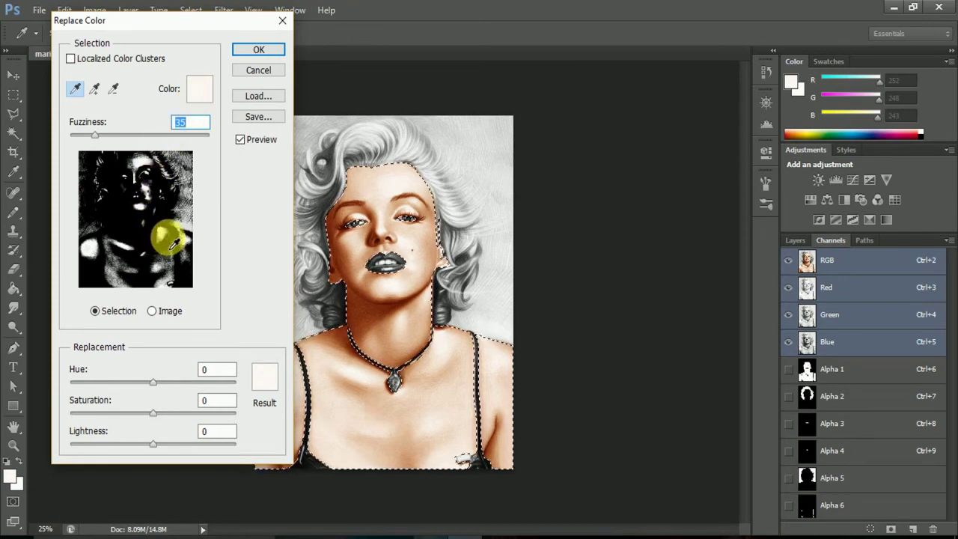
click(172, 240)
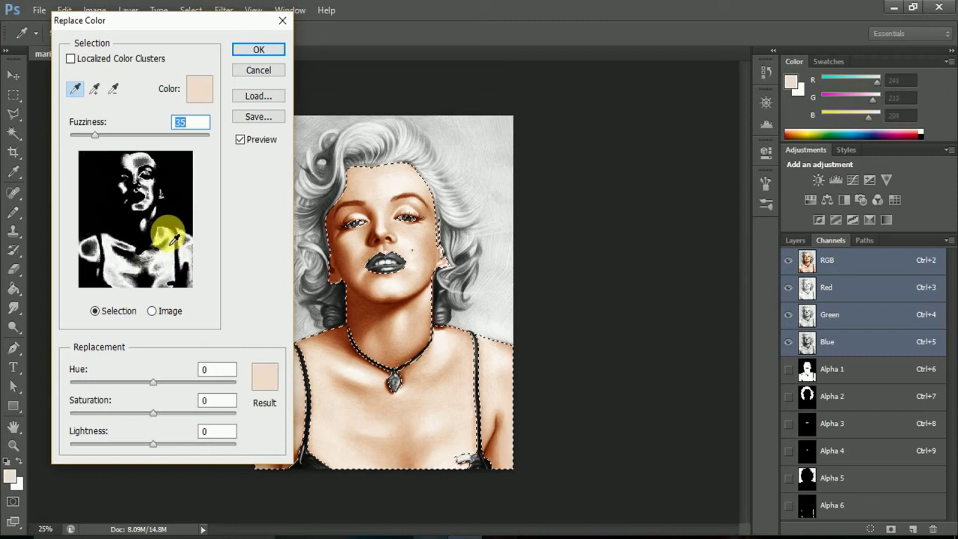
click(200, 90)
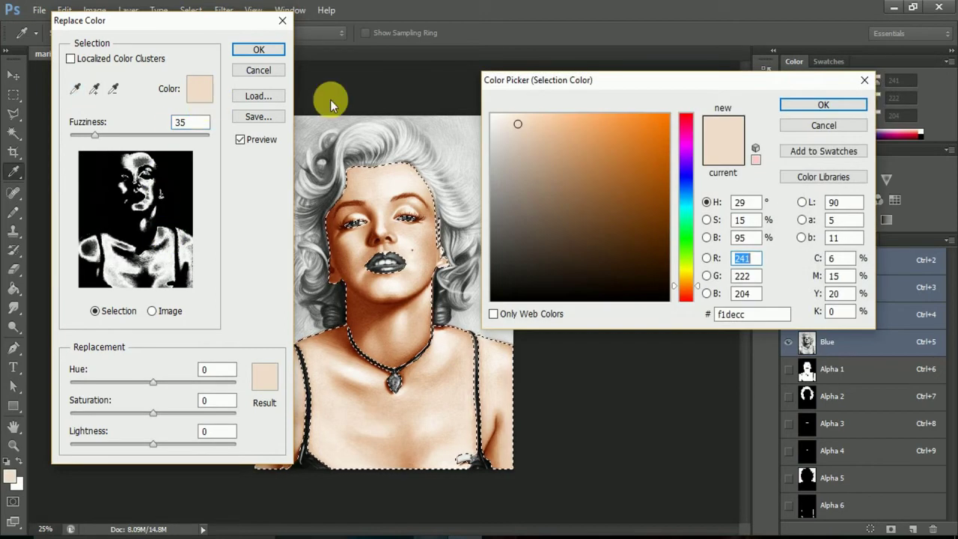
click(823, 106)
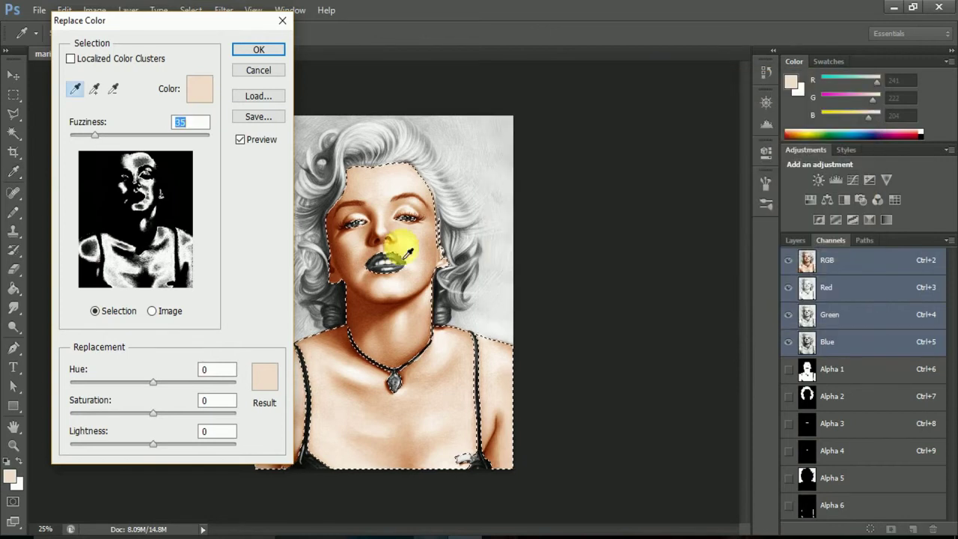
click(265, 371)
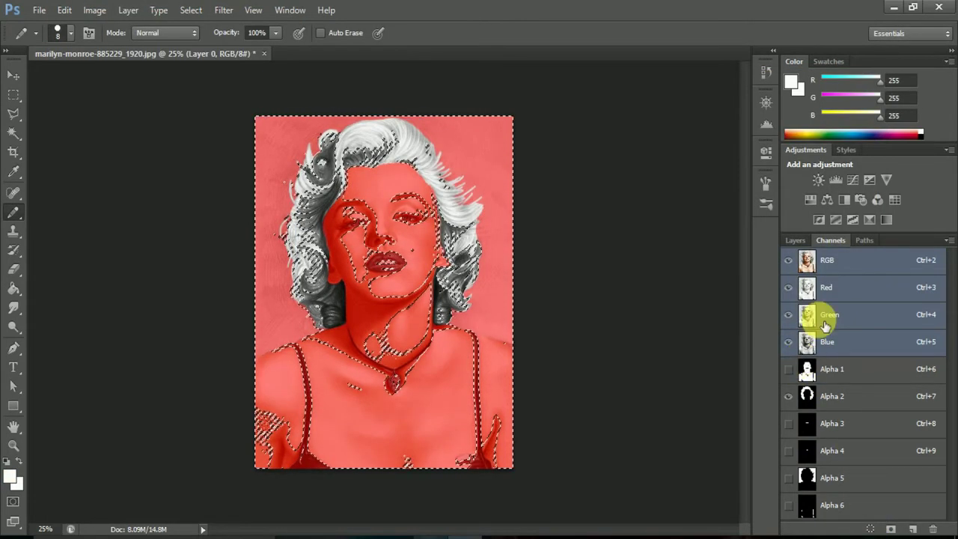
Step: Load Alpha 2's hair mask as a selection on the full-colour image
click(849, 397)
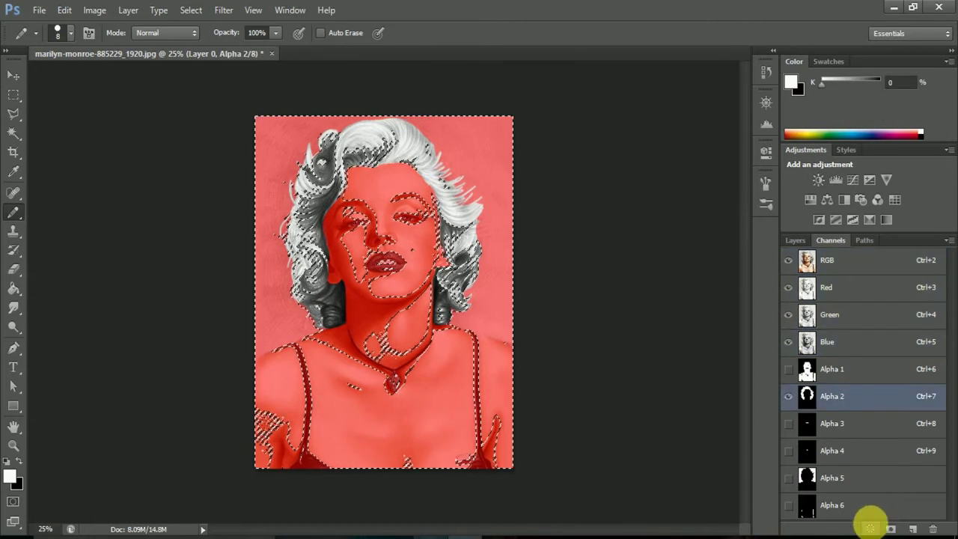
click(873, 527)
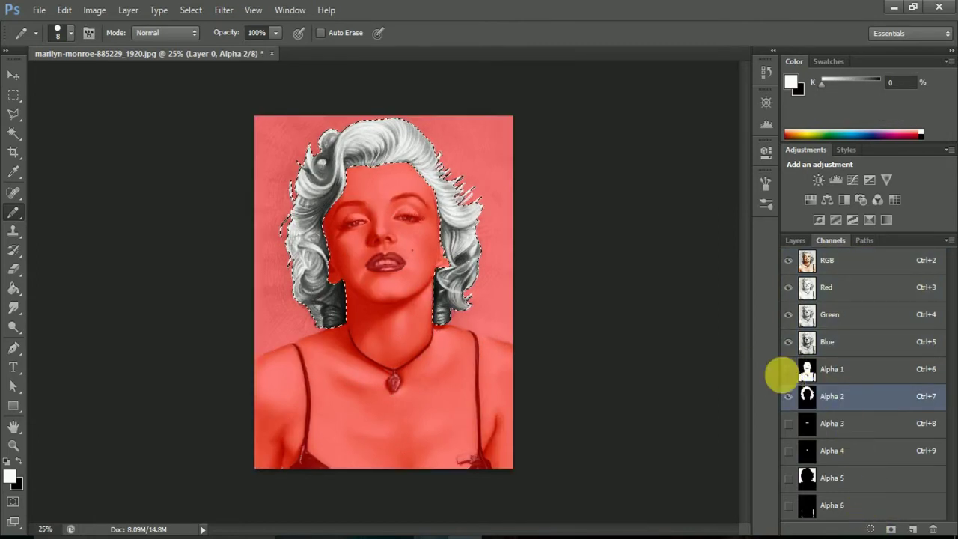
click(792, 402)
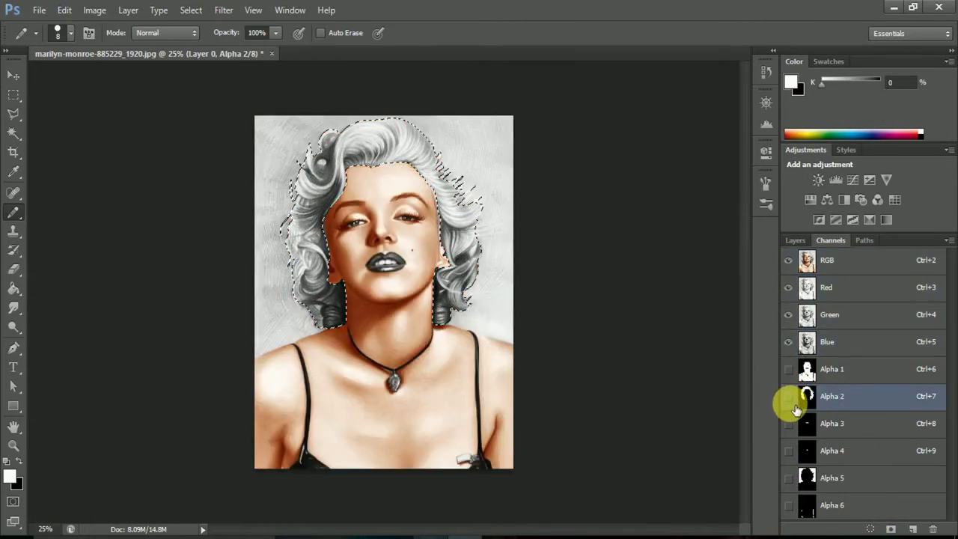
click(855, 267)
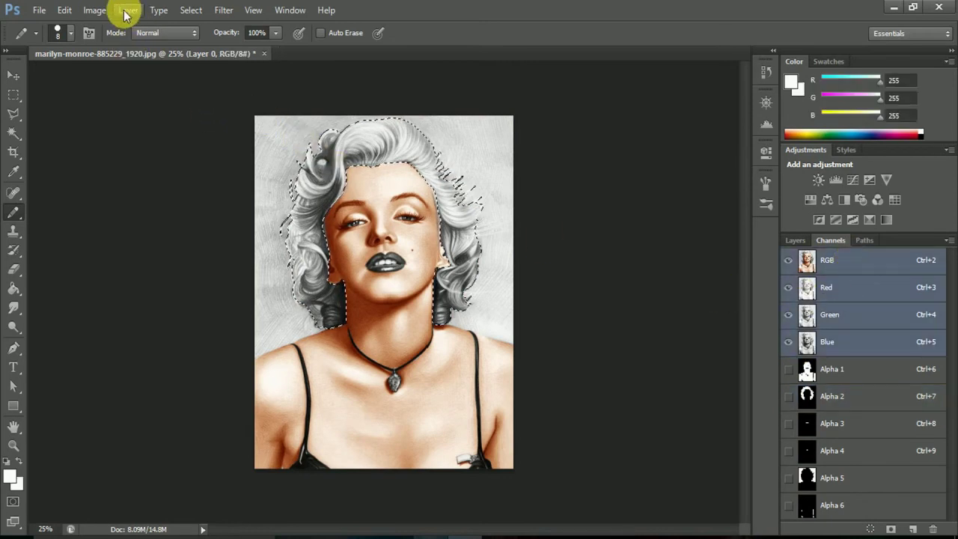
Step: Tint the selected hair golden blonde with Color Balance and Curves
click(95, 10)
mouse_move(116, 47)
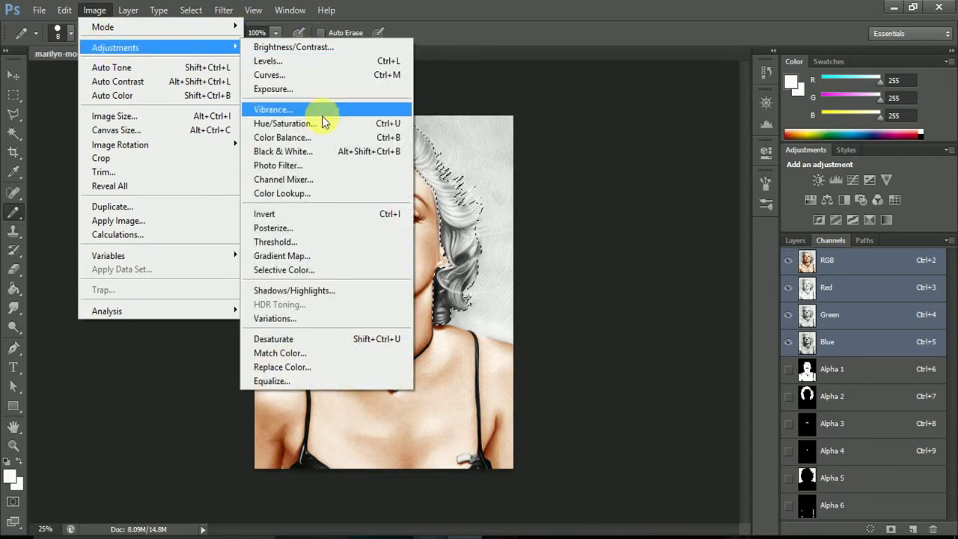
click(320, 139)
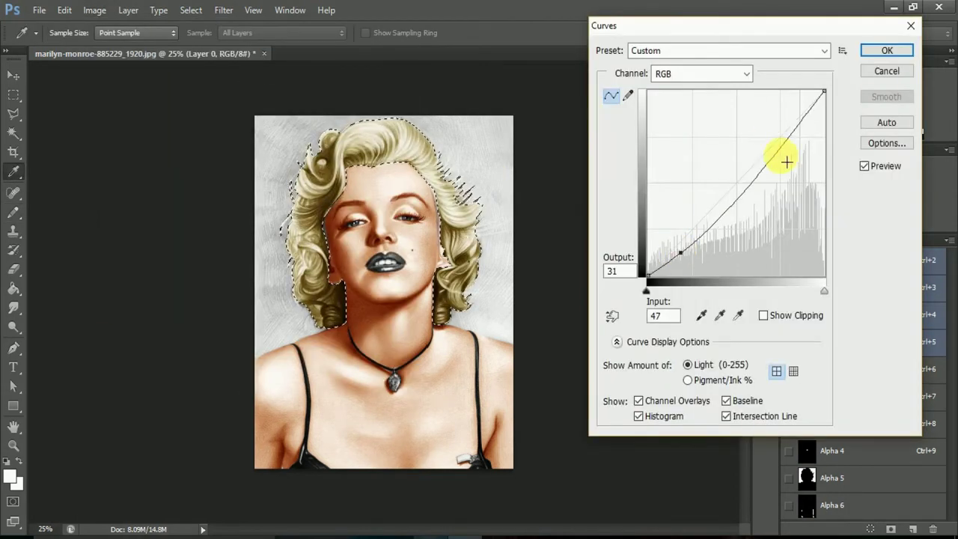
click(884, 53)
click(842, 431)
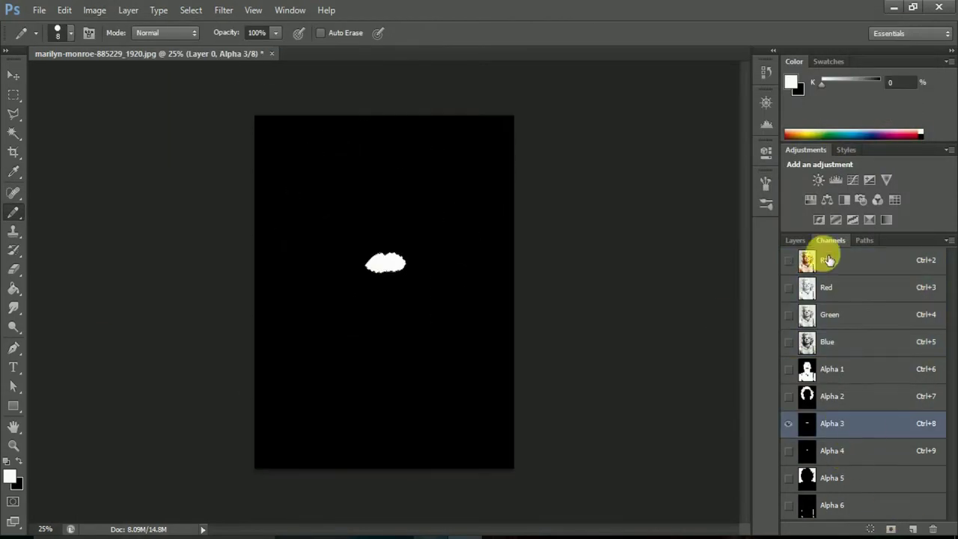
Step: Load the Alpha 3 lip mask and push the lips red with Color Balance and Vibrance +100
click(813, 259)
click(94, 10)
click(300, 141)
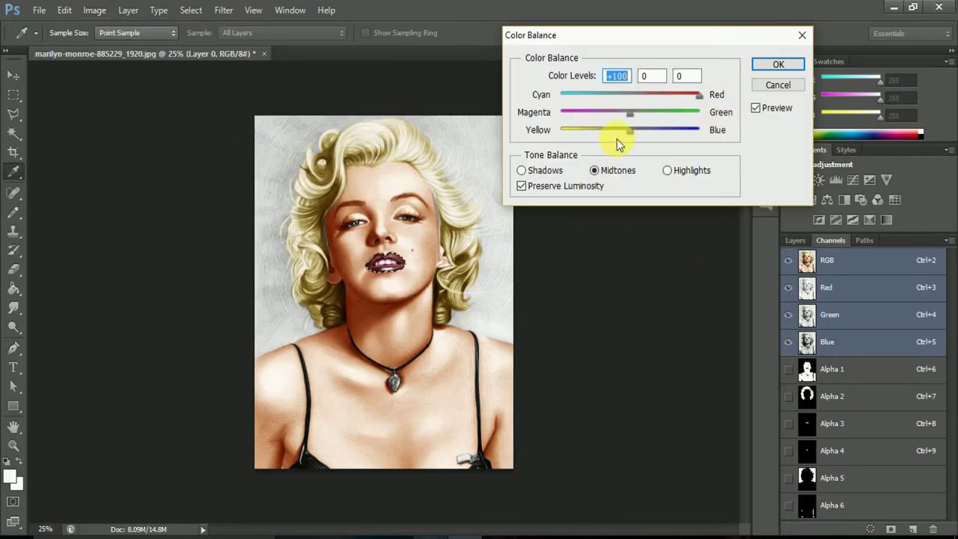
click(776, 67)
click(94, 9)
click(285, 110)
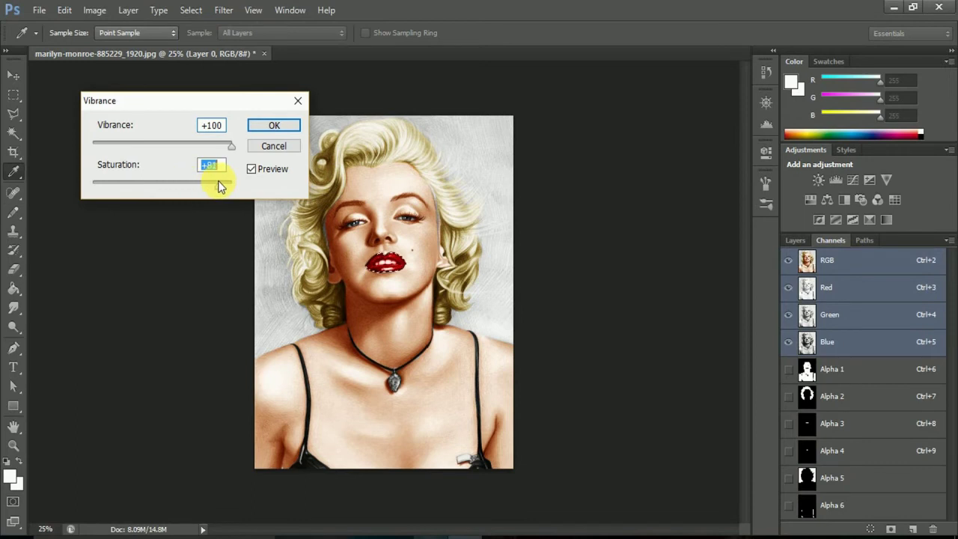
key(Return)
key(ctrl+plus)
Step: Replace the sampled lip colour with a deep red using Replace Color
click(95, 10)
click(359, 367)
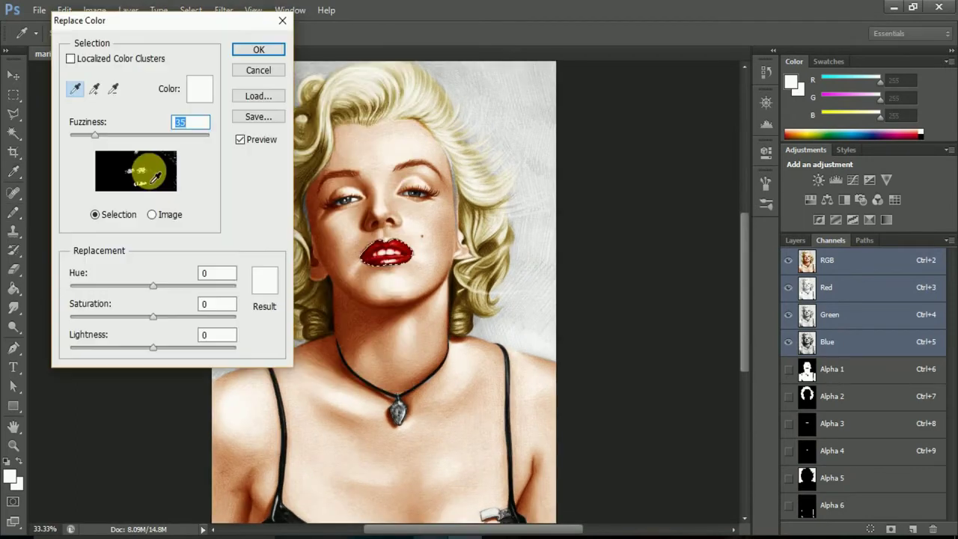
click(153, 178)
click(264, 280)
drag(669, 179, 673, 168)
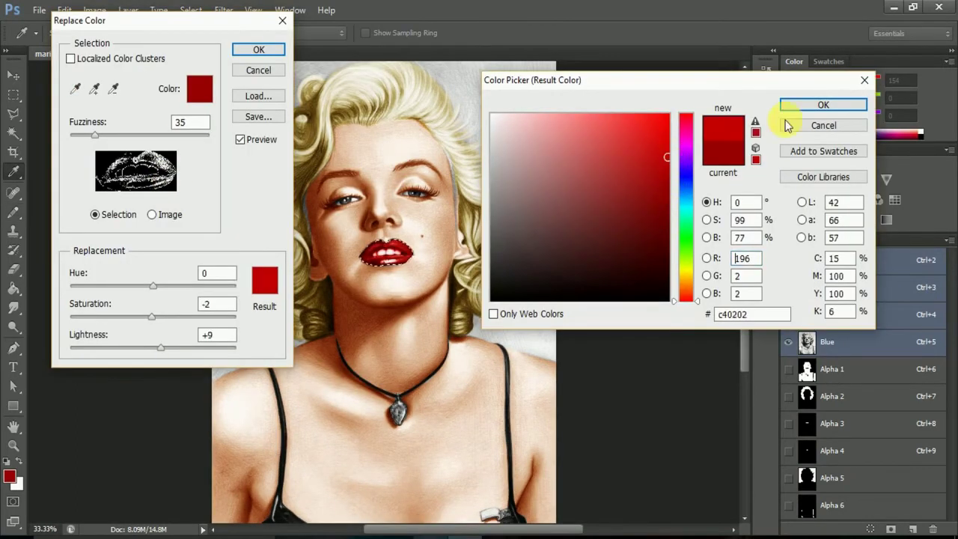
key(Return)
key(Return)
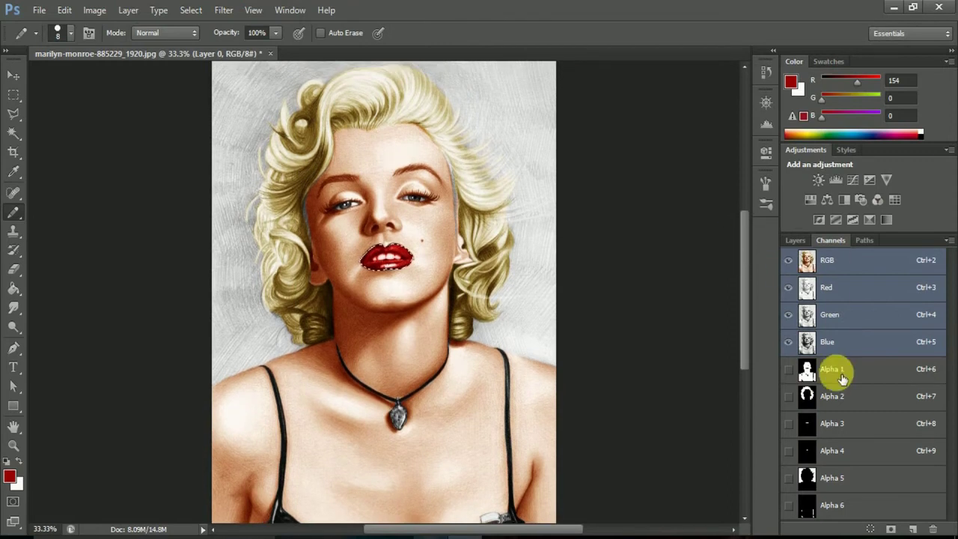
Step: Reload Alpha 1's figure mask as the active selection
click(842, 378)
click(788, 260)
ctrl+click(854, 498)
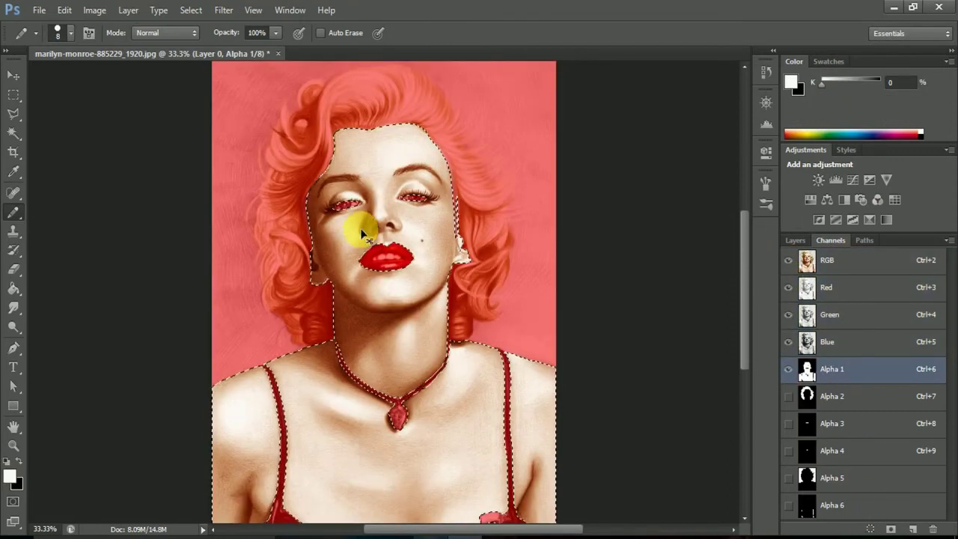
key(ctrl+plus)
key(ctrl+plus)
key(ctrl+minus)
key(ctrl+minus)
Step: Return to the colour composite and load the Alpha 5 background mask as a selection
click(823, 259)
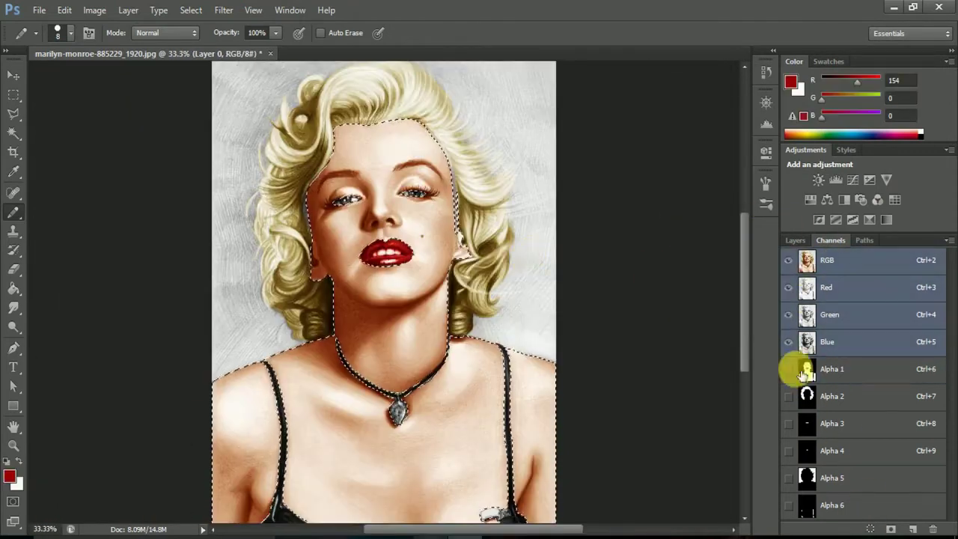
click(797, 240)
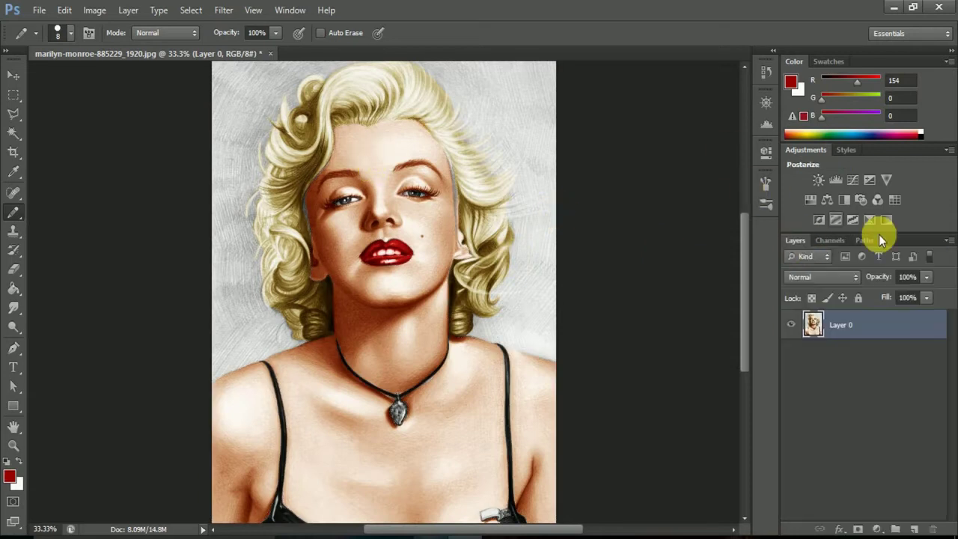
click(830, 240)
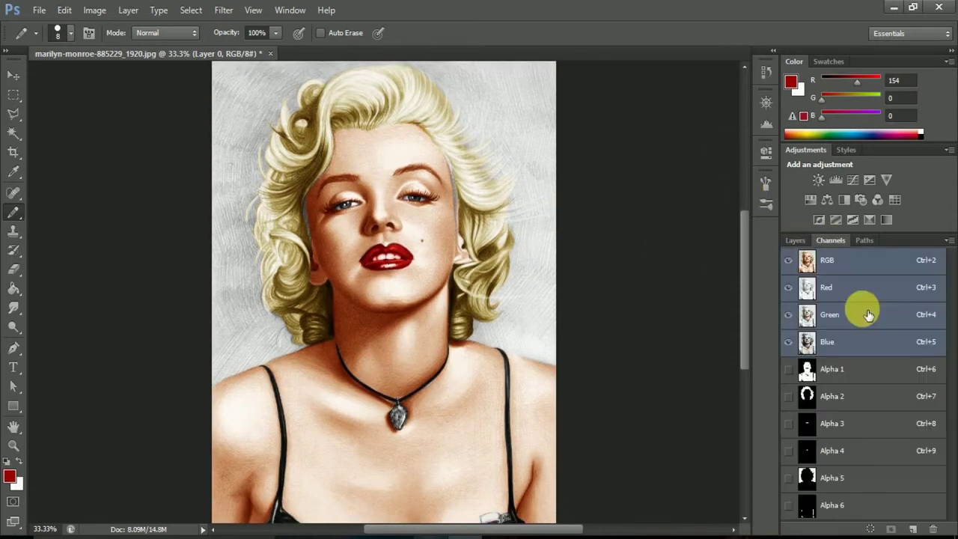
click(790, 506)
ctrl+click(859, 473)
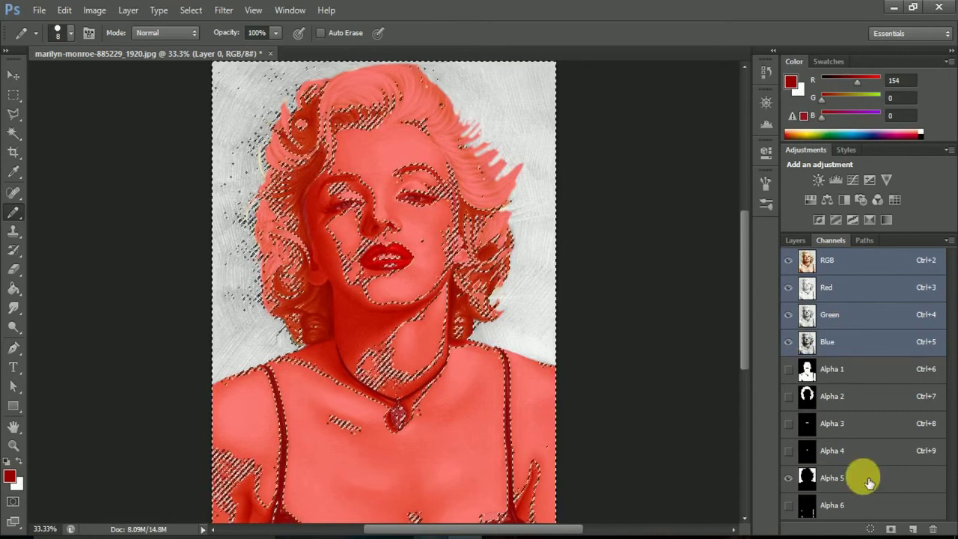
click(920, 267)
Step: Tint the selected background blue with Color Balance at -91, -68, +33
click(94, 9)
mouse_move(115, 47)
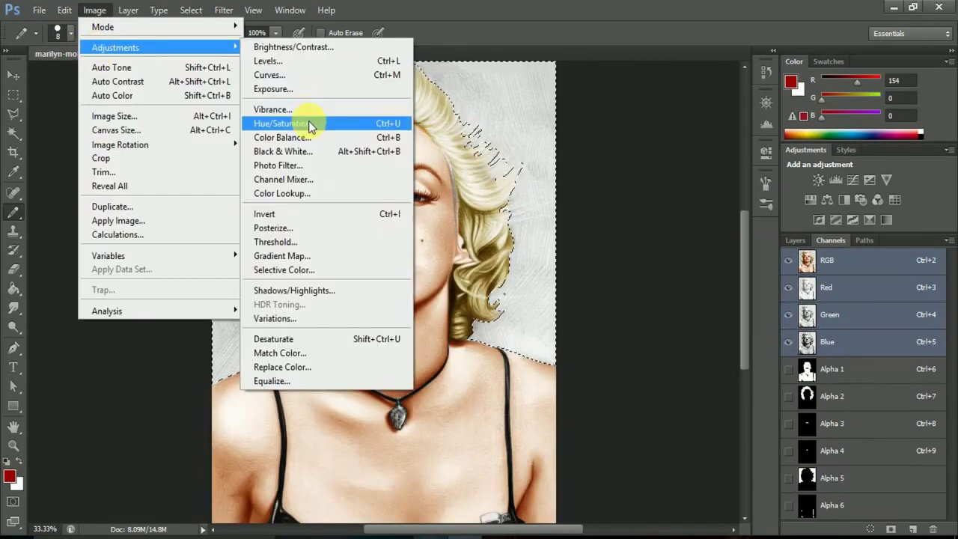
click(310, 139)
drag(629, 130, 663, 130)
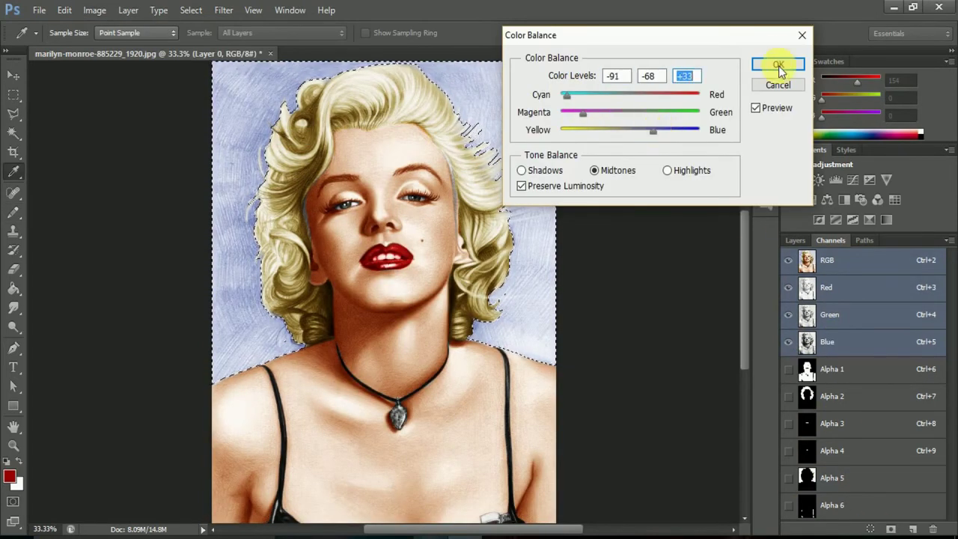
click(778, 66)
Step: Darken the background's tones and deepen its shadows by pulling the Curves line down
click(94, 9)
click(277, 75)
drag(785, 143, 784, 158)
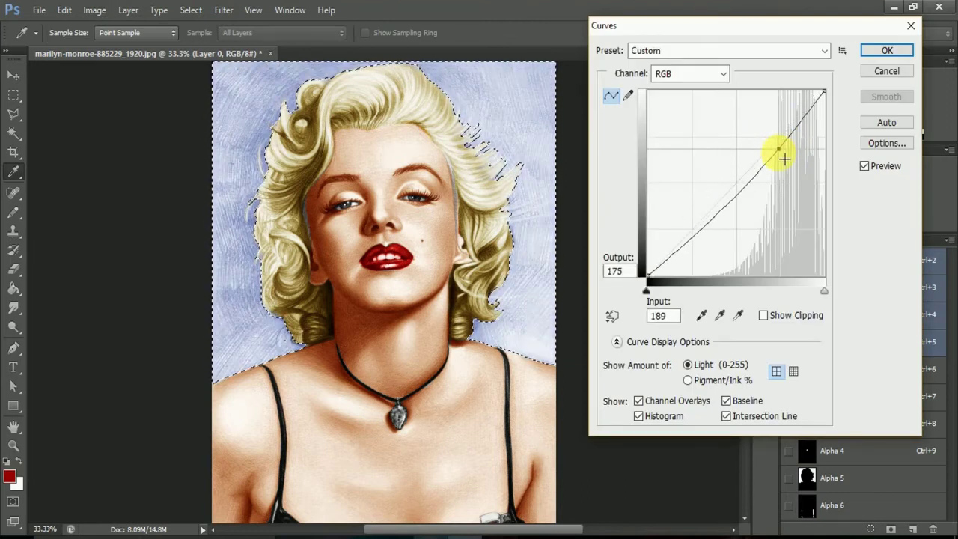
mouse_move(674, 251)
mouse_down()
mouse_move(672, 230)
mouse_move(695, 261)
mouse_up()
drag(778, 150, 792, 165)
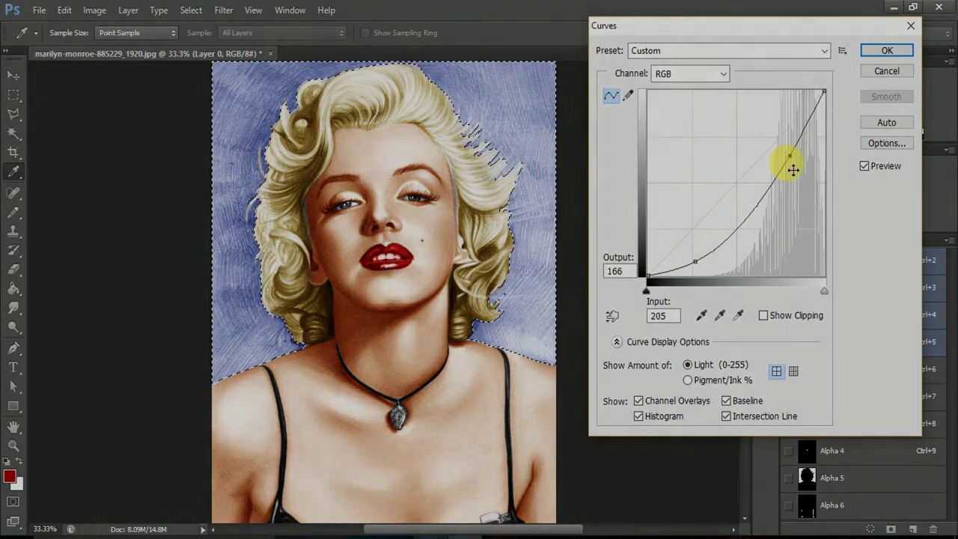